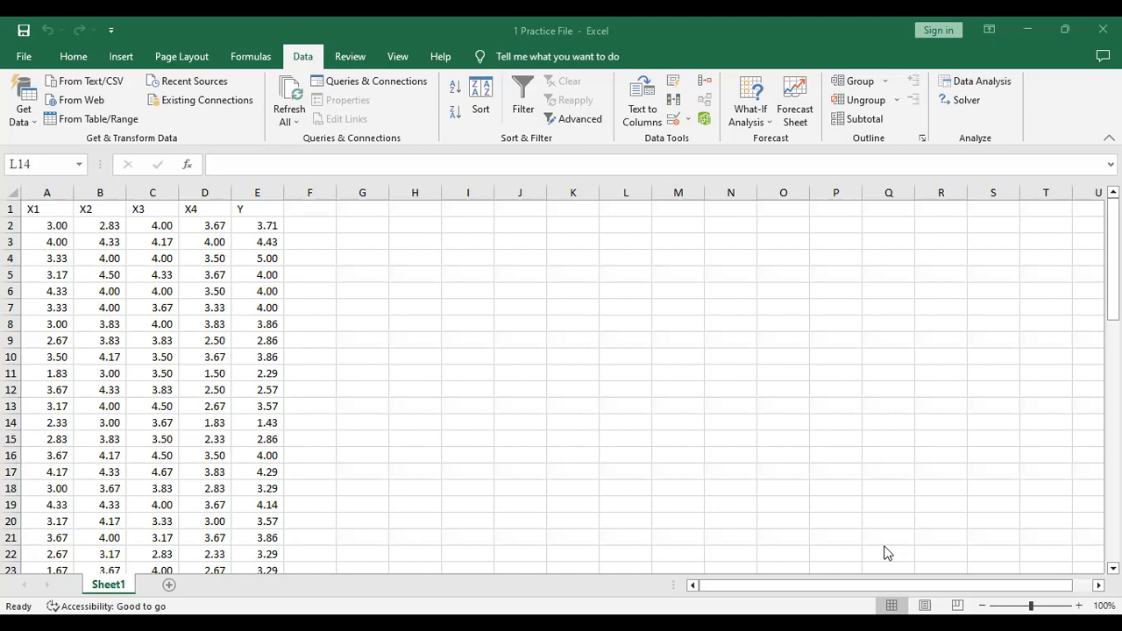
# Check that the Data Analysis tools are available and close their list without choosing one.
pyautogui.click(147, 43)
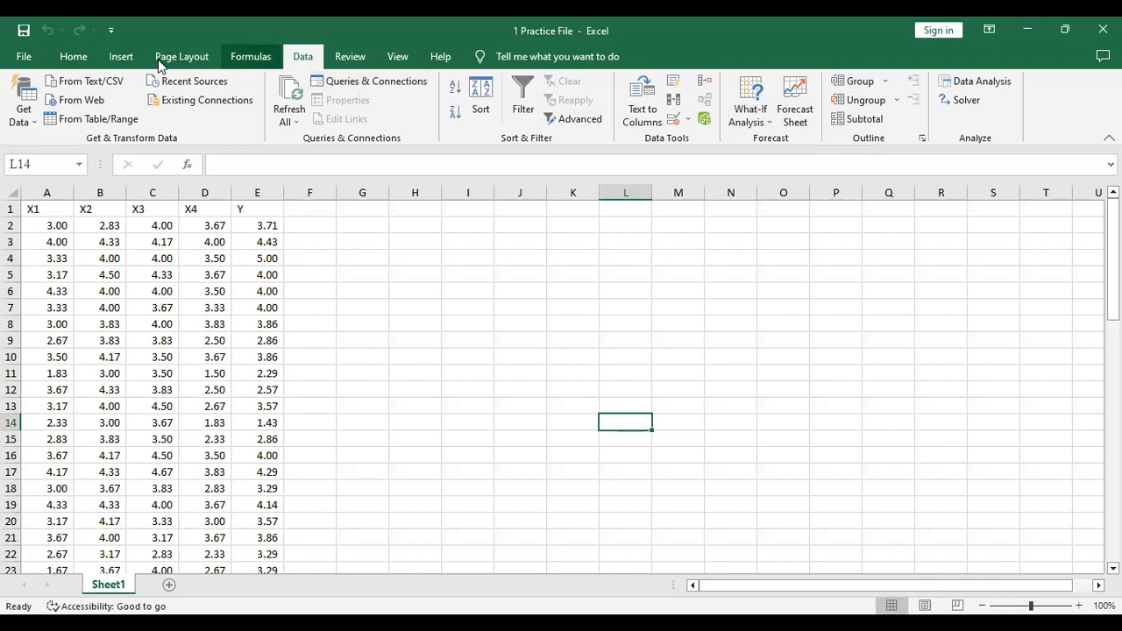
pyautogui.press('Return')
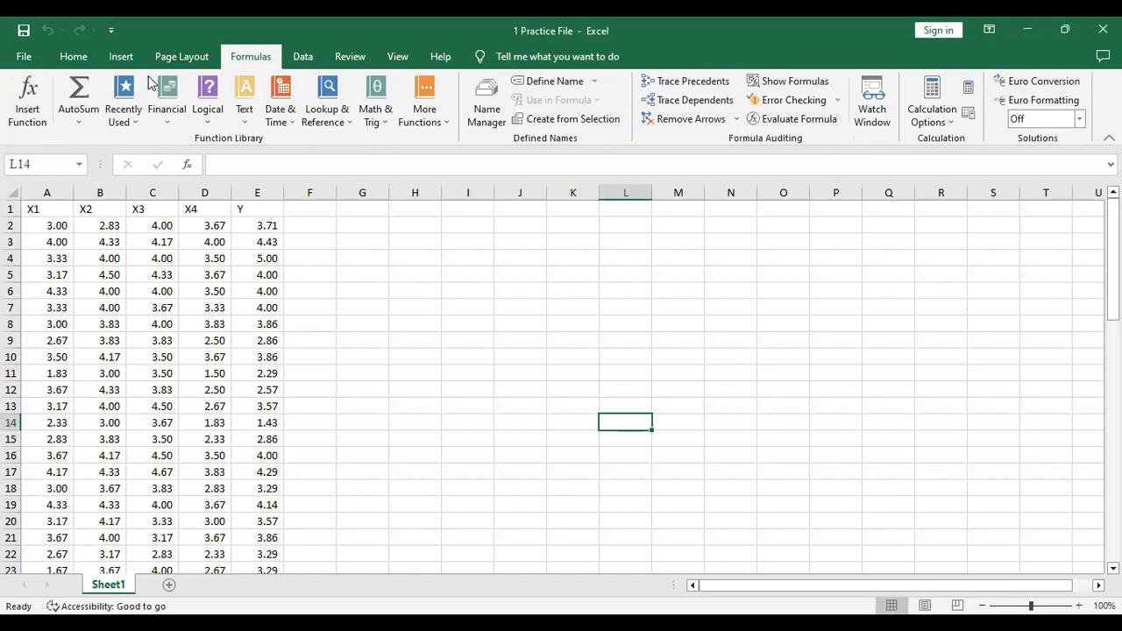
pyautogui.press('Right')
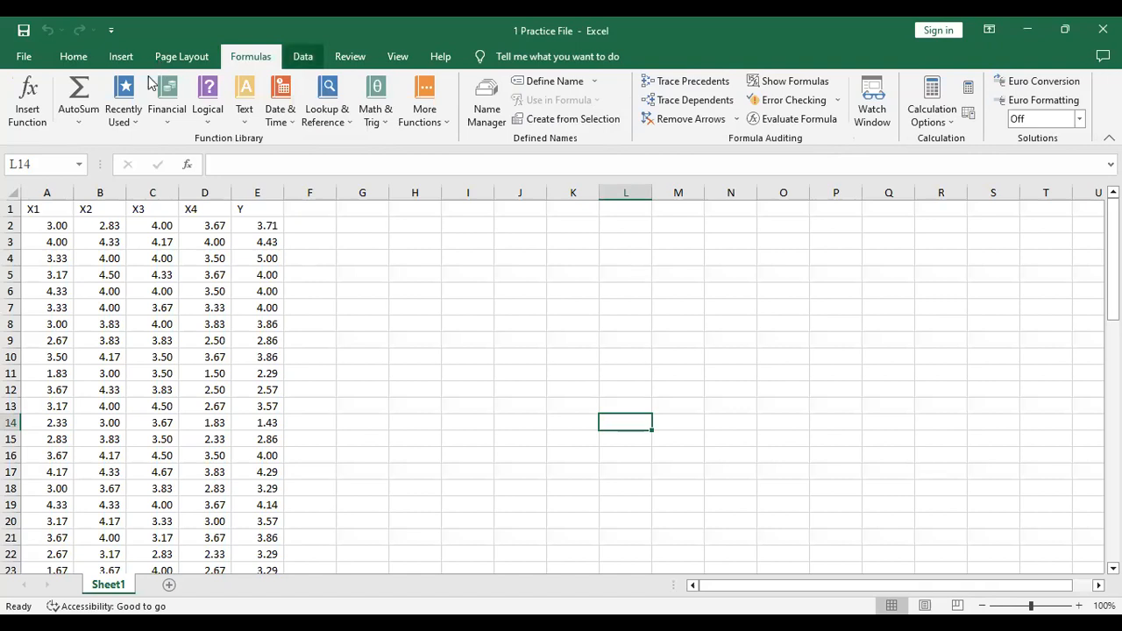
pyautogui.press('Return')
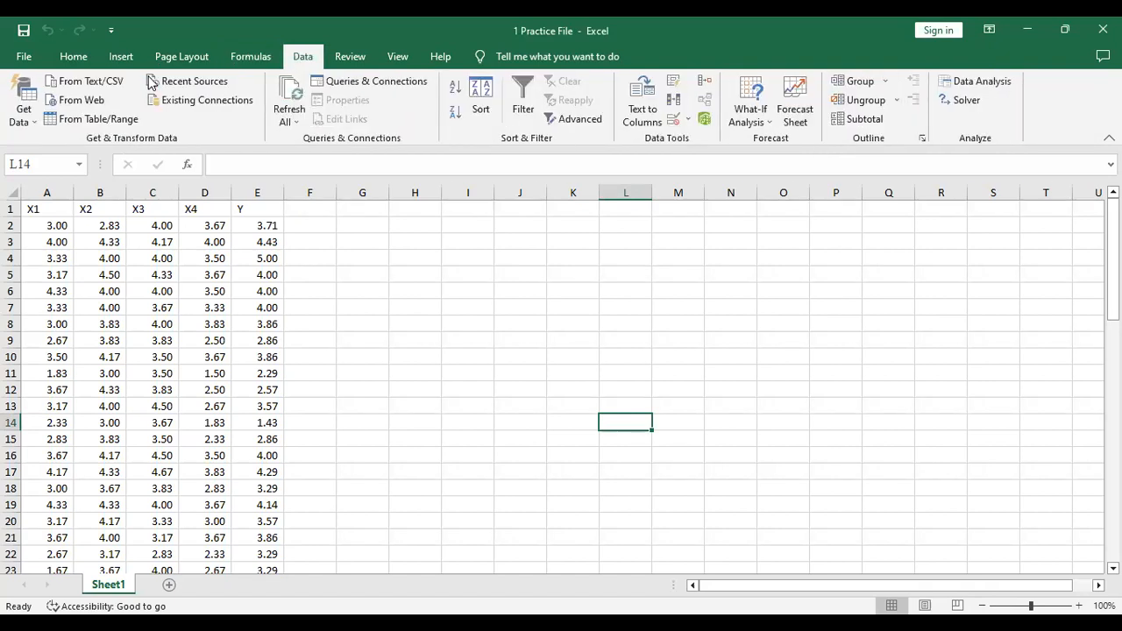
pyautogui.click(968, 82)
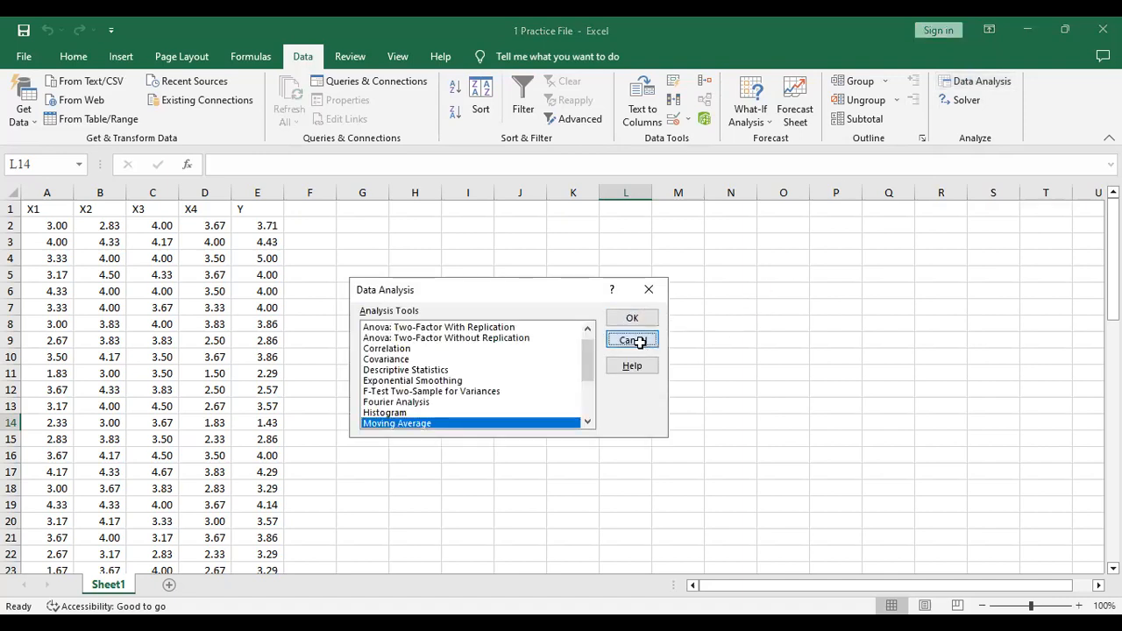
pyautogui.click(636, 341)
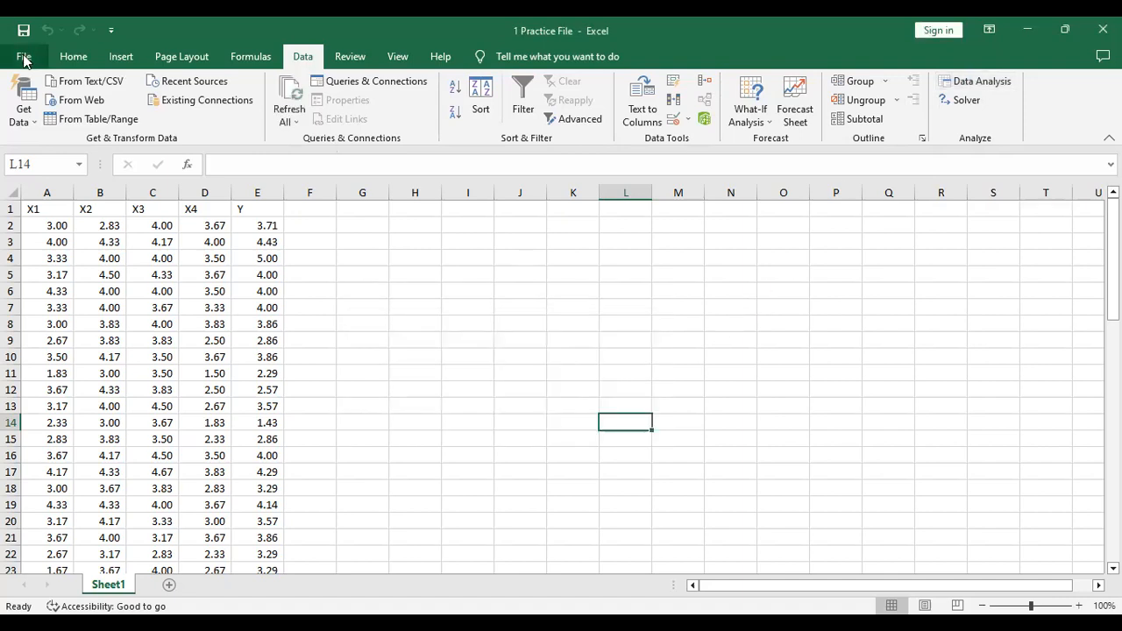
# Examine the list of available Excel add-ins for the Analysis ToolPak and close it without changes.
pyautogui.click(24, 58)
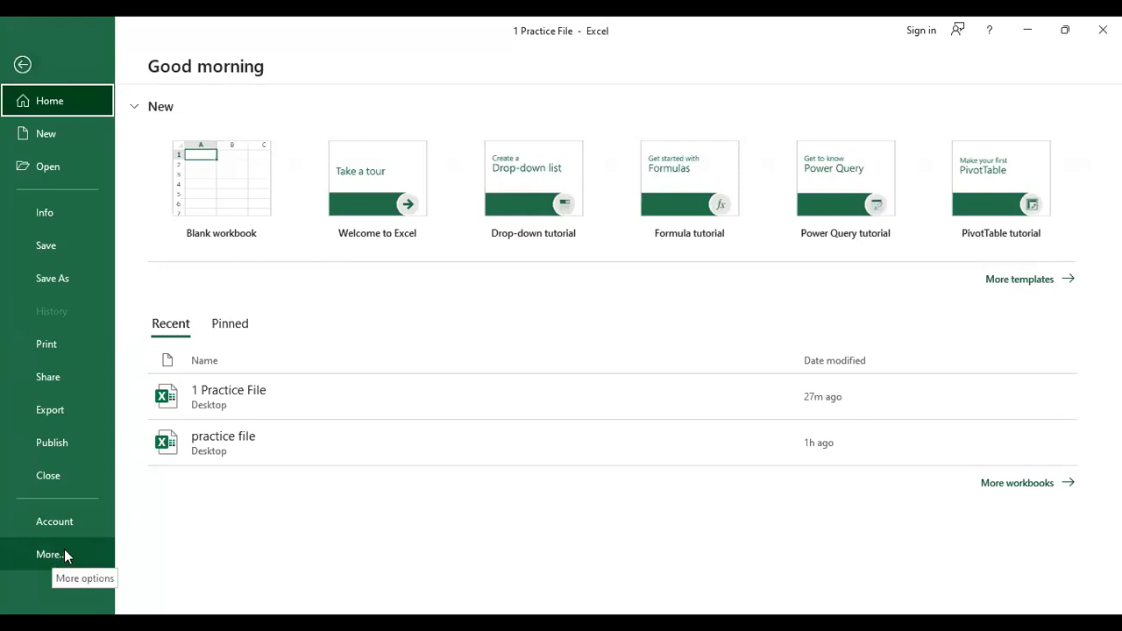
pyautogui.click(66, 556)
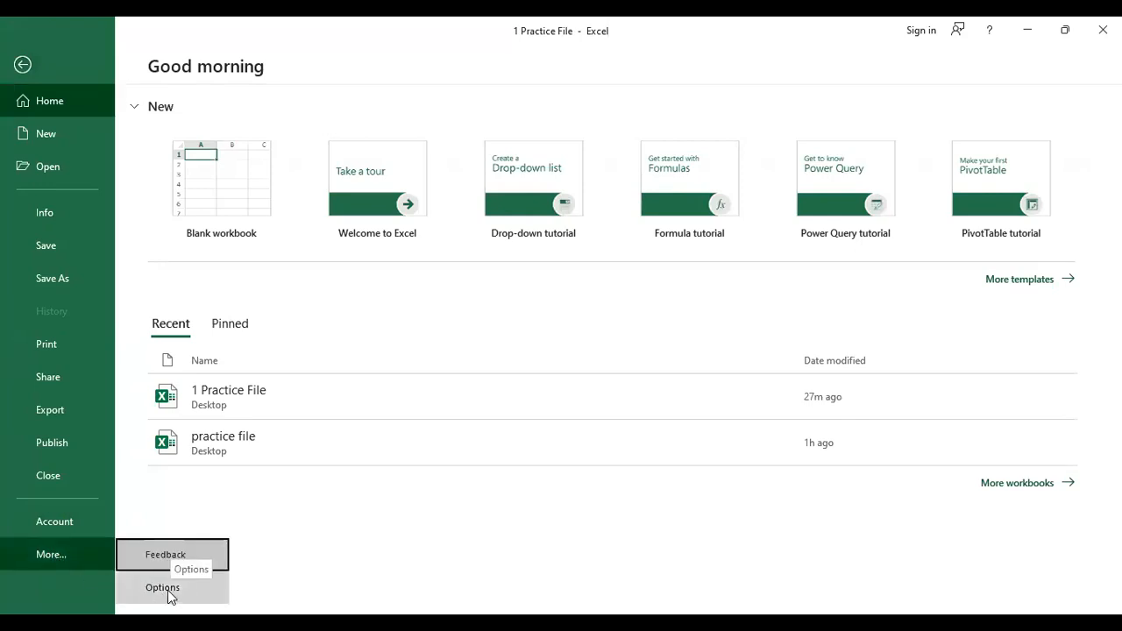
pyautogui.click(167, 589)
pyautogui.click(253, 313)
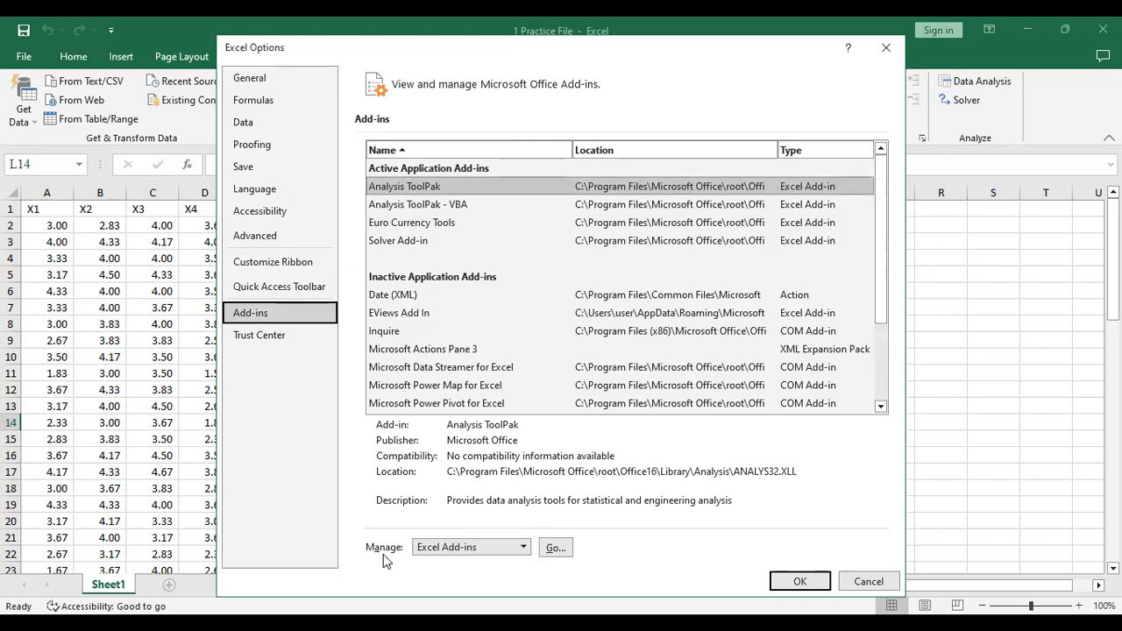
pyautogui.click(555, 549)
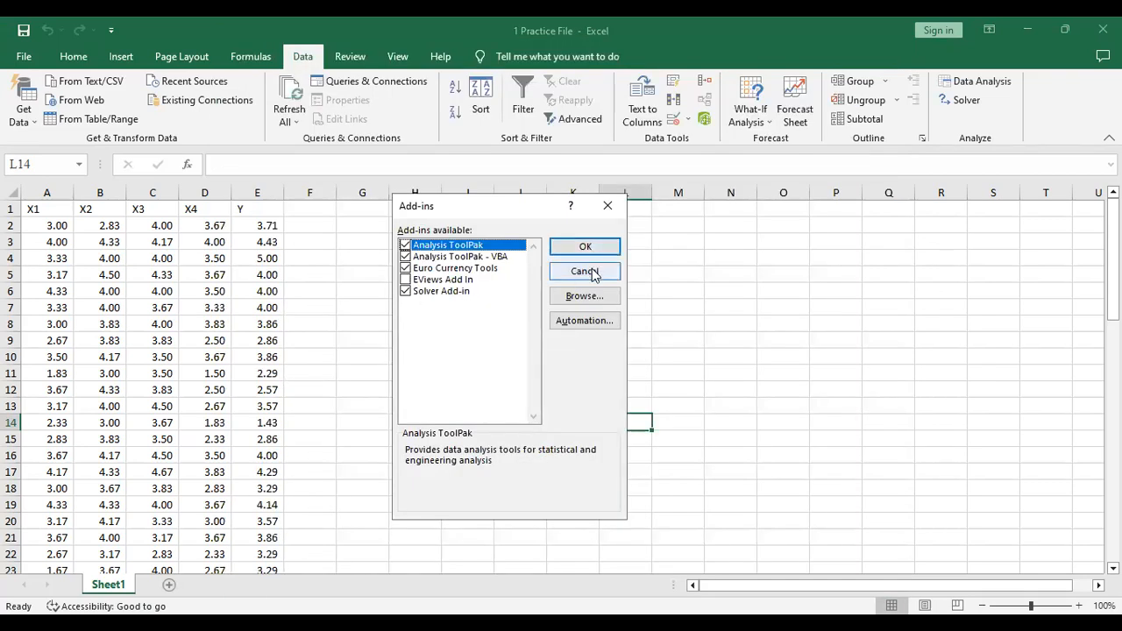
pyautogui.click(589, 272)
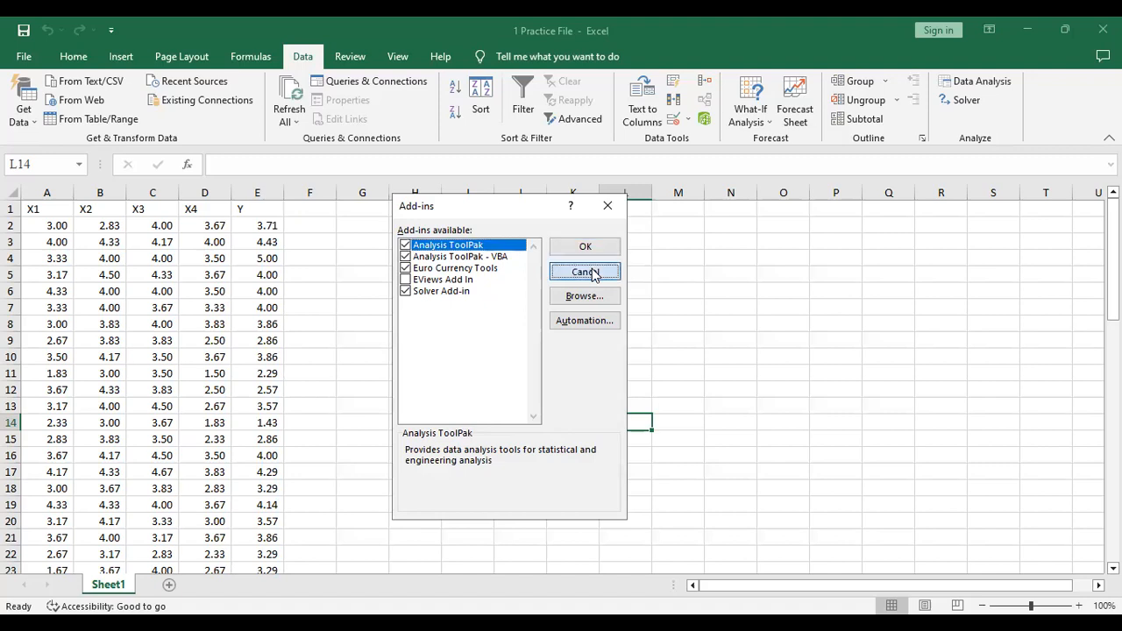
# Start a Regression from the Data Analysis tools and set its input Y range to E1:E65.
pyautogui.click(963, 84)
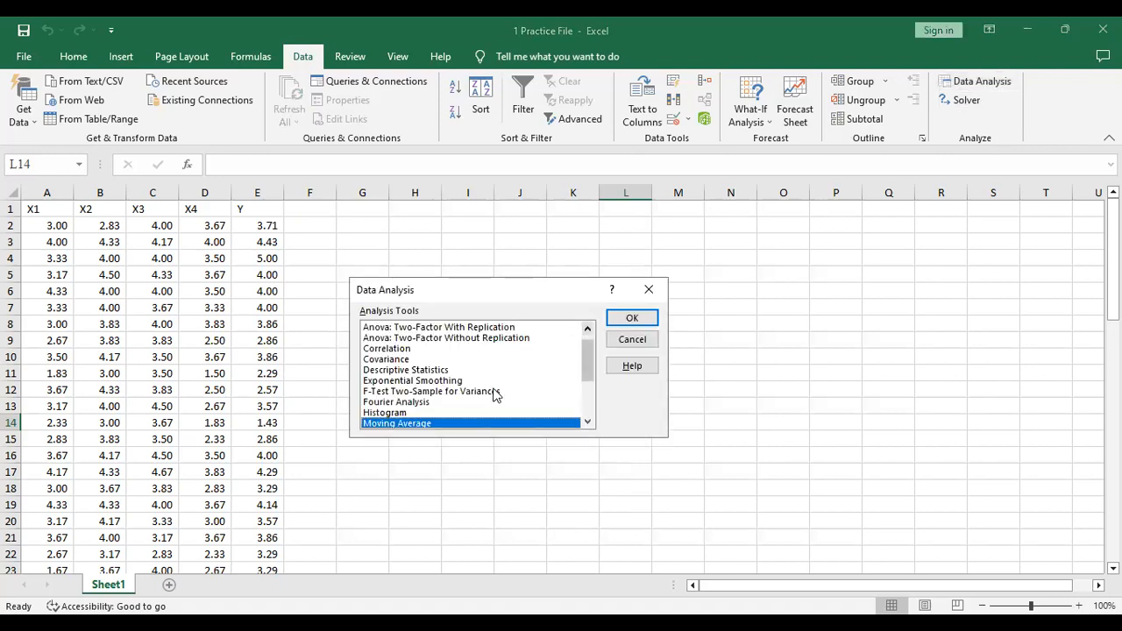
pyautogui.moveTo(582, 360); pyautogui.dragTo(582, 382)
pyautogui.click(405, 402)
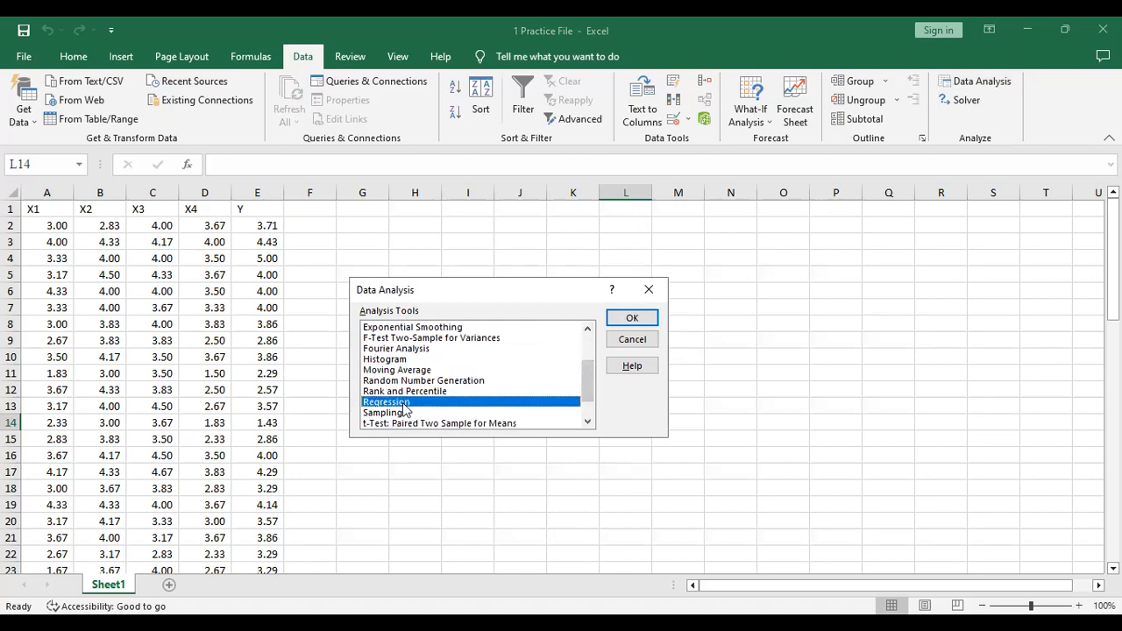
pyautogui.click(633, 317)
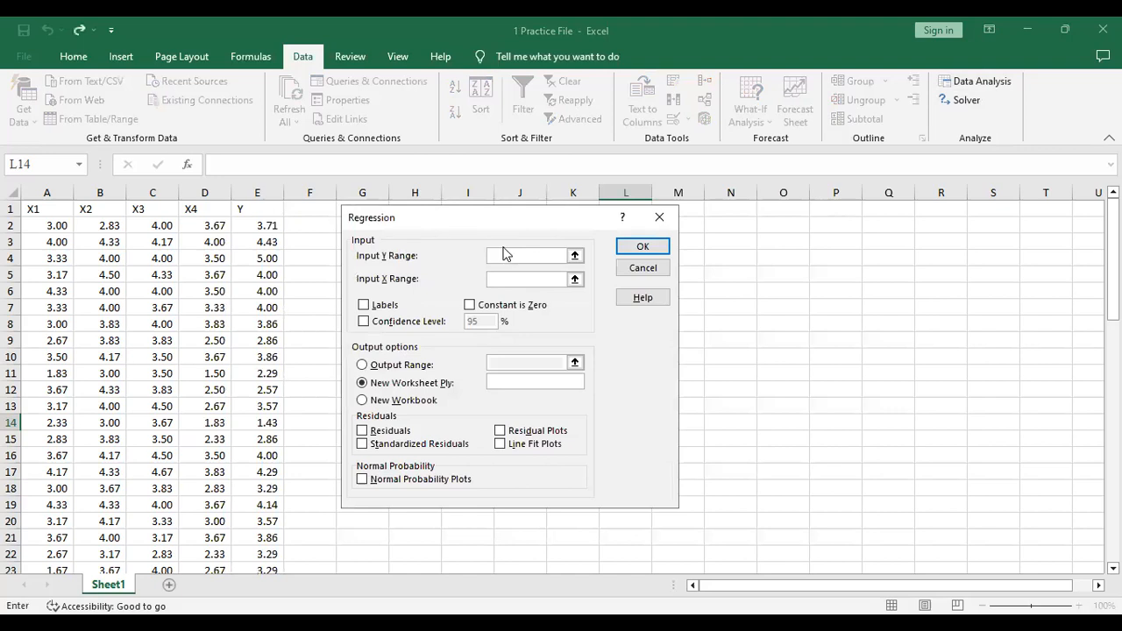
pyautogui.click(253, 210)
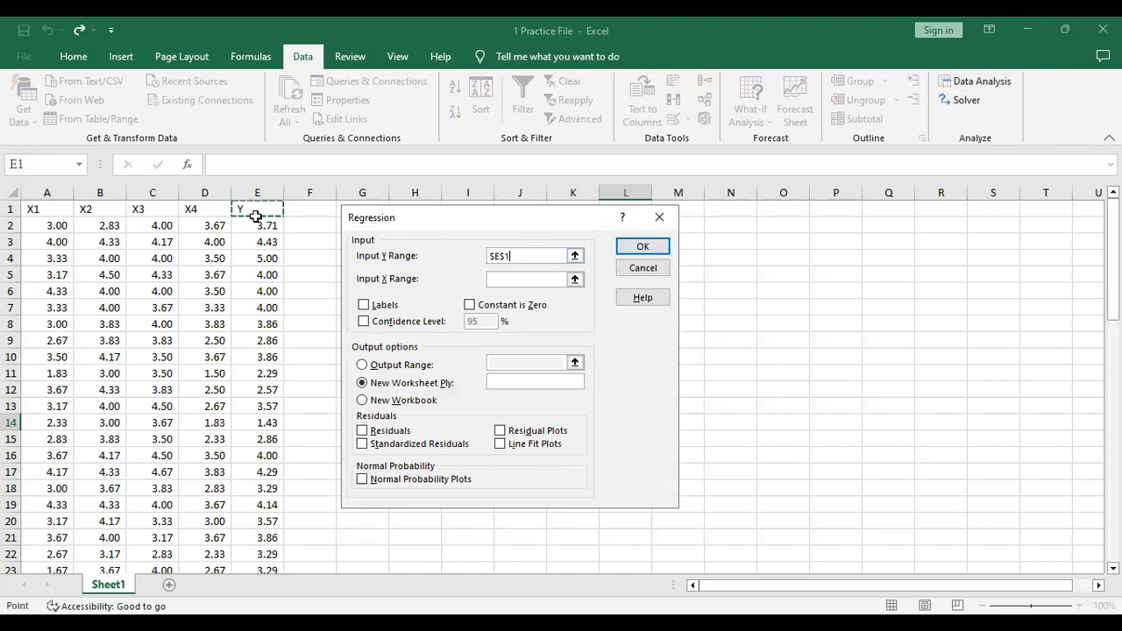
pyautogui.moveTo(256, 216); pyautogui.dragTo(269, 538)
# Set the input X range to A1:D65 with labels included and run the regression to a new worksheet.
pyautogui.click(501, 279)
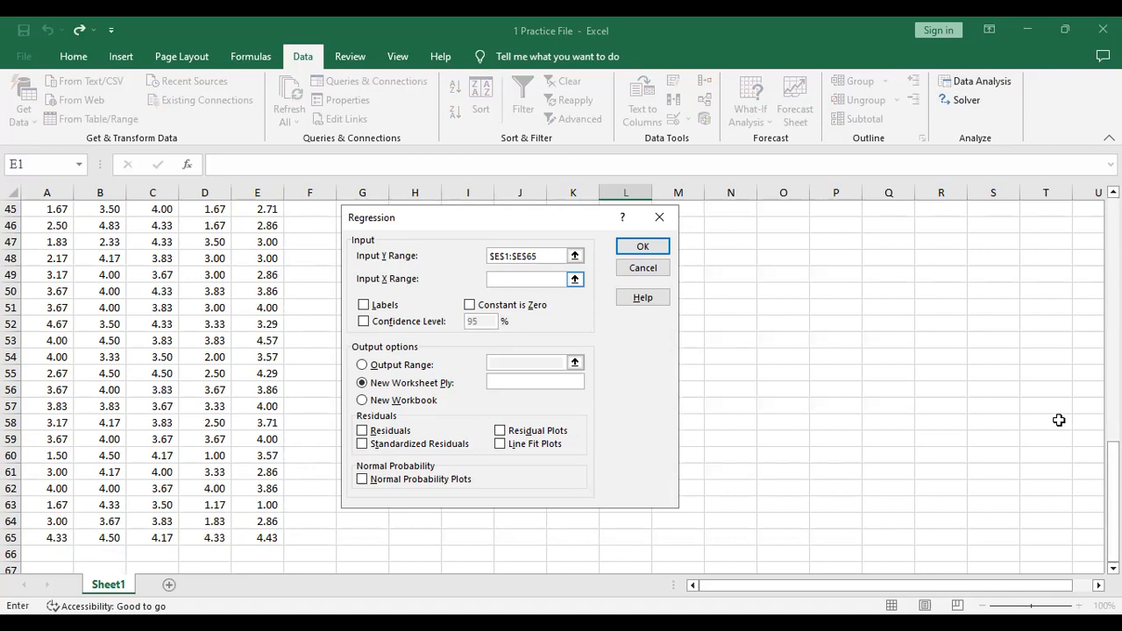
pyautogui.moveTo(1114, 471); pyautogui.dragTo(1114, 226)
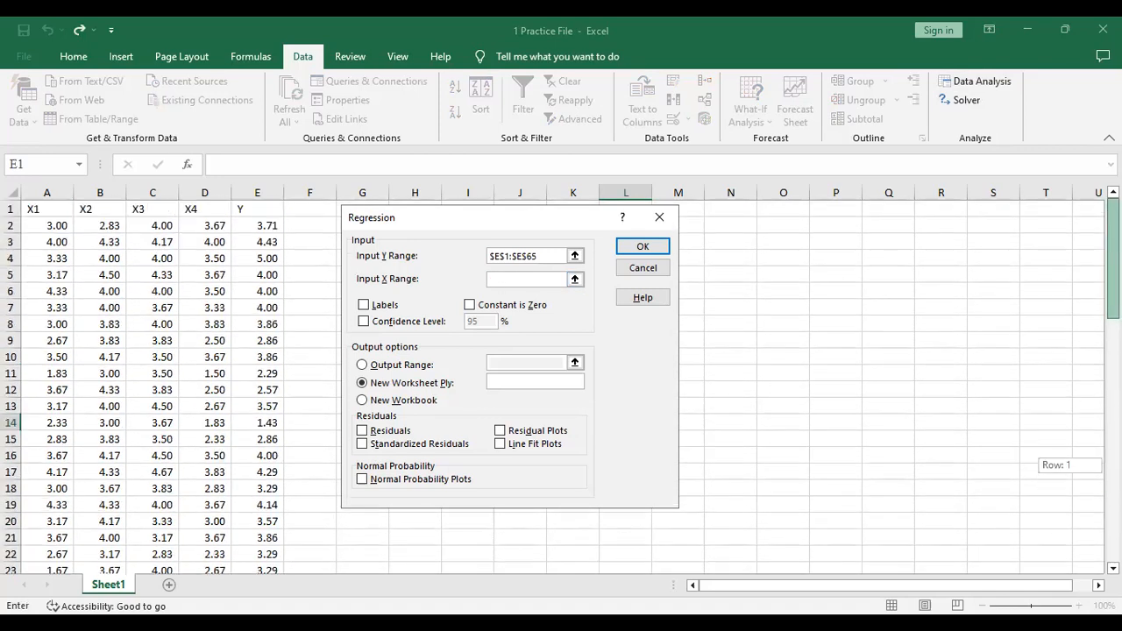
pyautogui.click(38, 212)
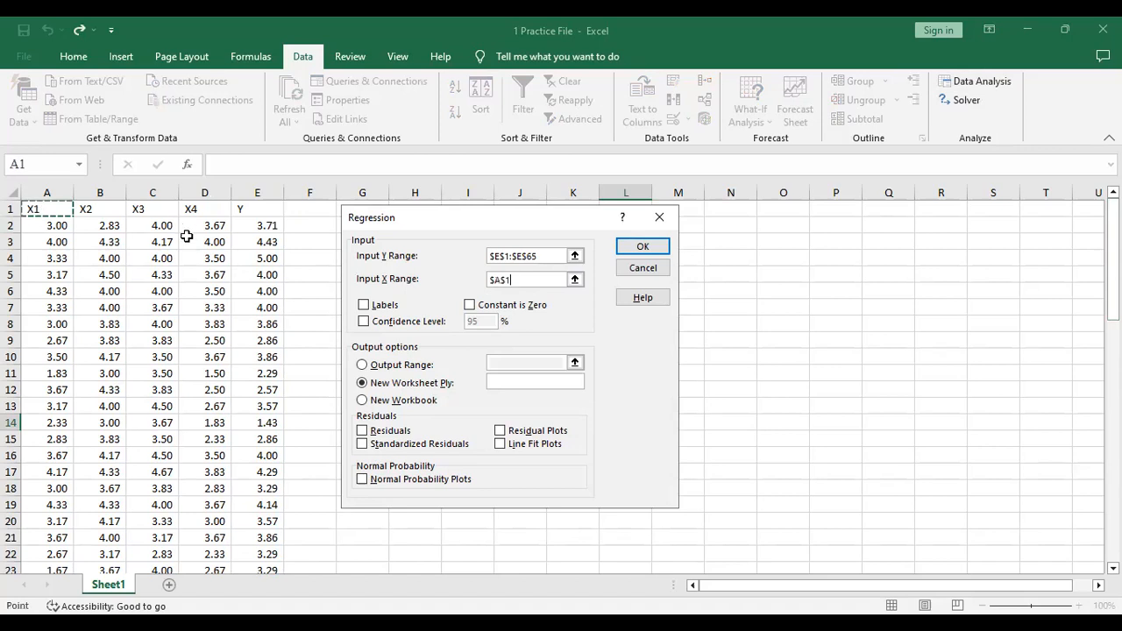
pyautogui.moveTo(195, 469); pyautogui.dragTo(189, 534)
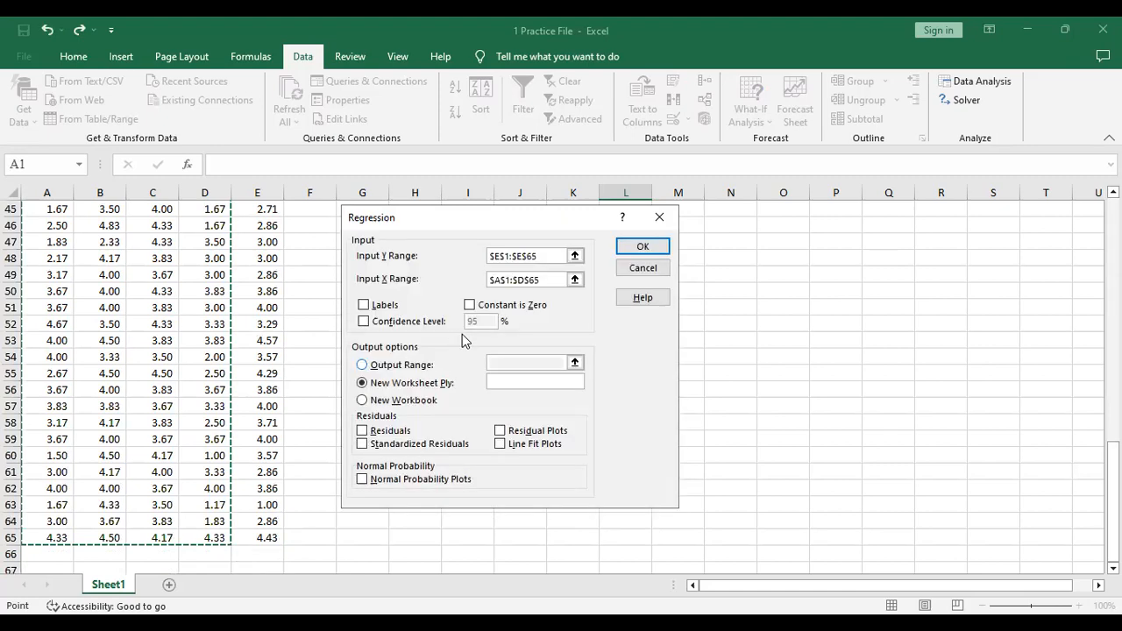
pyautogui.click(364, 307)
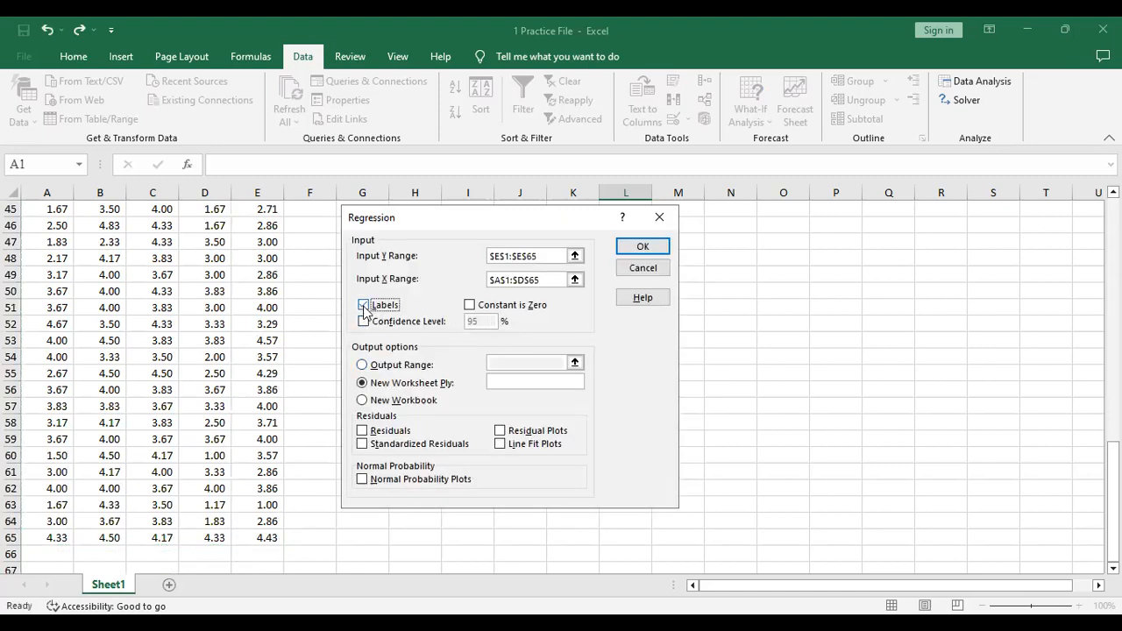
pyautogui.click(637, 249)
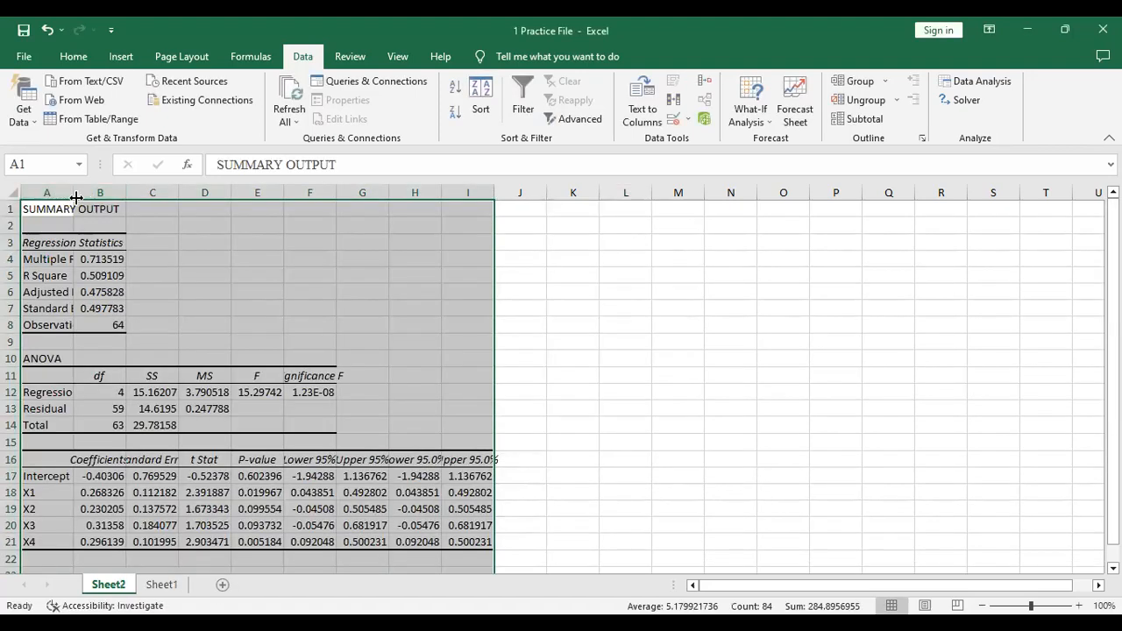
# Autofit columns A and B of the summary output and highlight the R Square label and value in yellow.
pyautogui.doubleClick(75, 198)
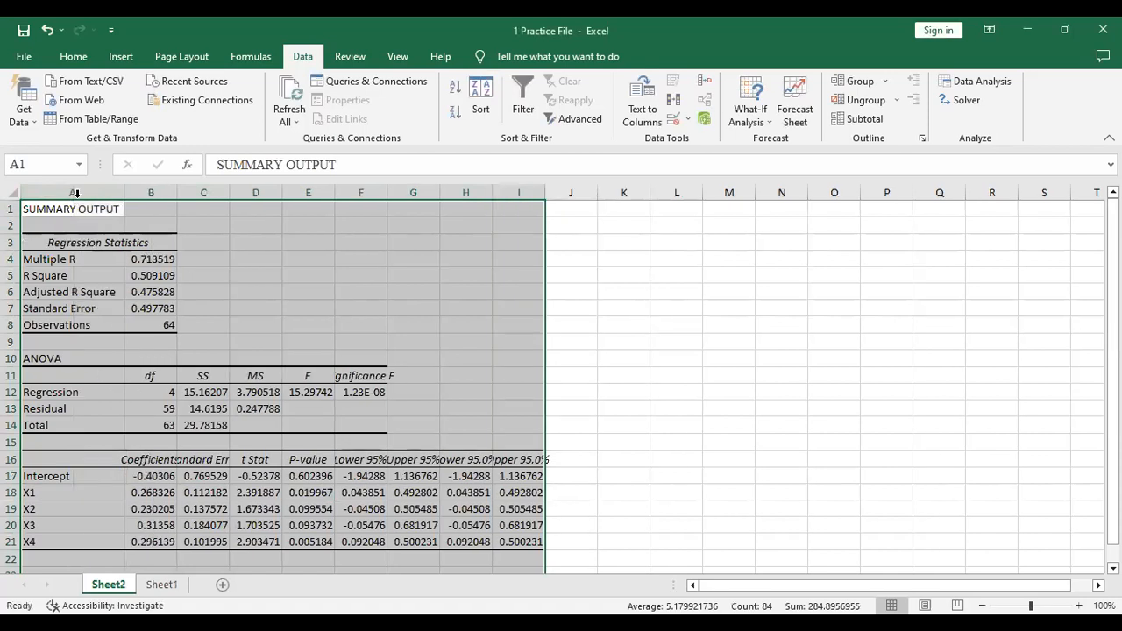
pyautogui.doubleClick(176, 195)
pyautogui.click(63, 275)
pyautogui.keyDown('shift'); pyautogui.click(138, 275); pyautogui.keyUp('shift')
pyautogui.click(73, 57)
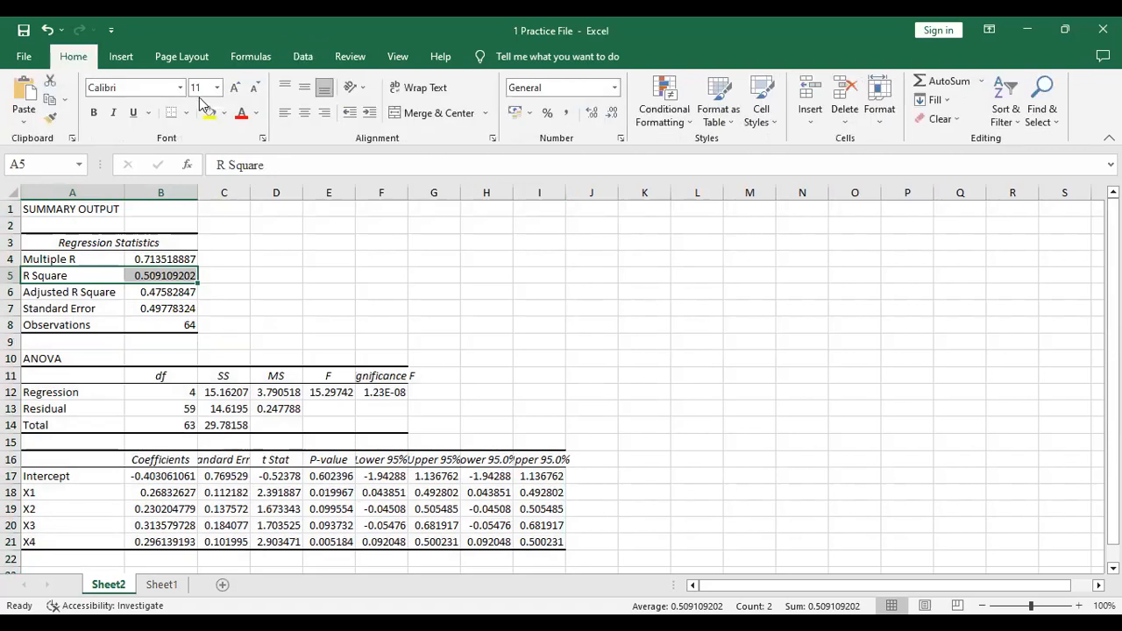
pyautogui.click(209, 113)
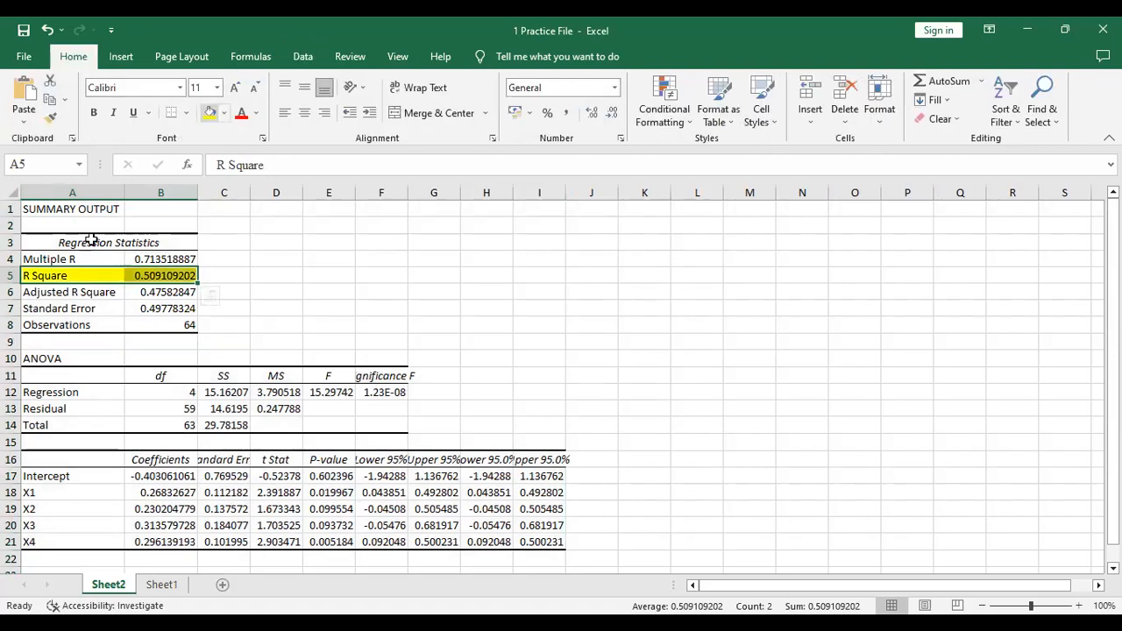
# Highlight the Observations label and value in the regression statistics in yellow.
pyautogui.click(59, 323)
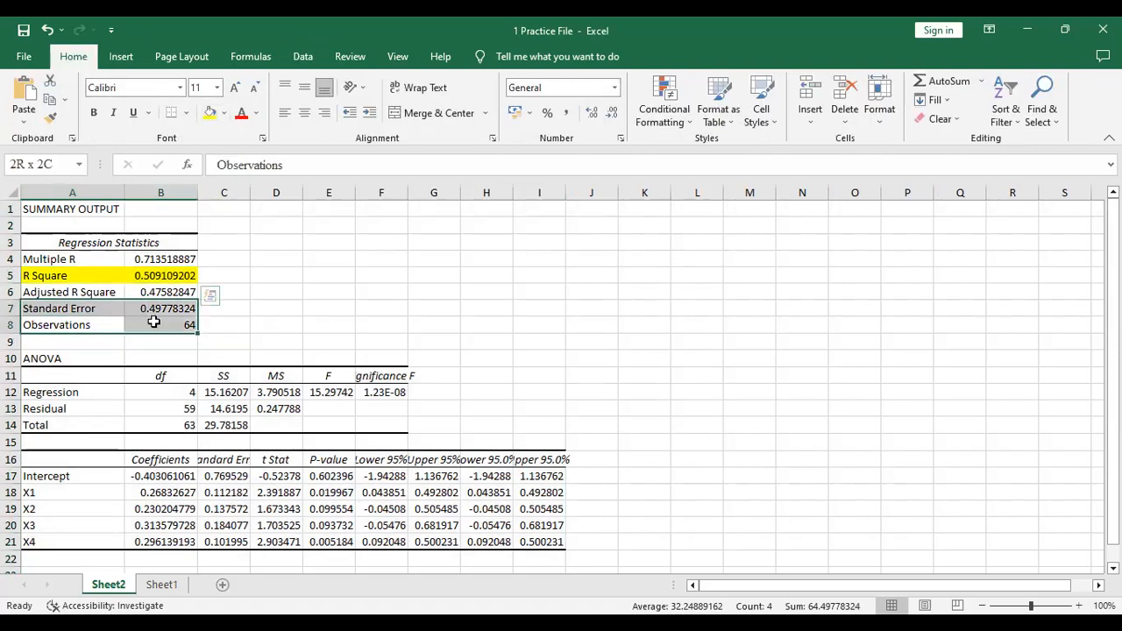
pyautogui.keyDown('shift'); pyautogui.click(154, 323); pyautogui.keyUp('shift')
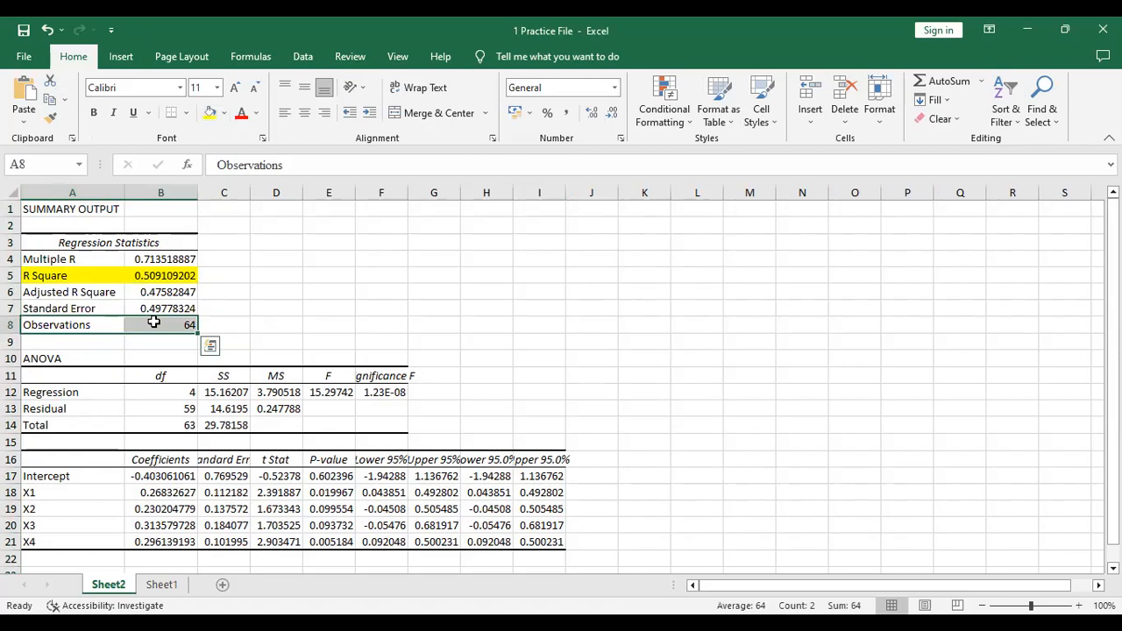
pyautogui.click(210, 114)
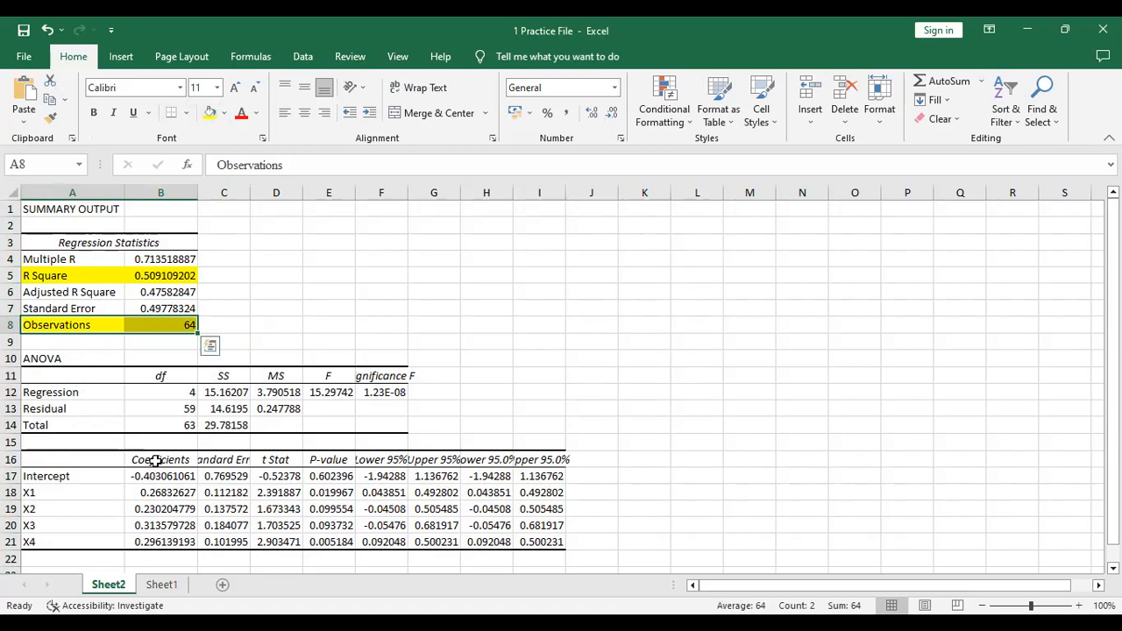
# Highlight the Coefficients cells B16:B21 and the P-value cells E16:E21 in yellow.
pyautogui.moveTo(156, 463); pyautogui.dragTo(159, 542)
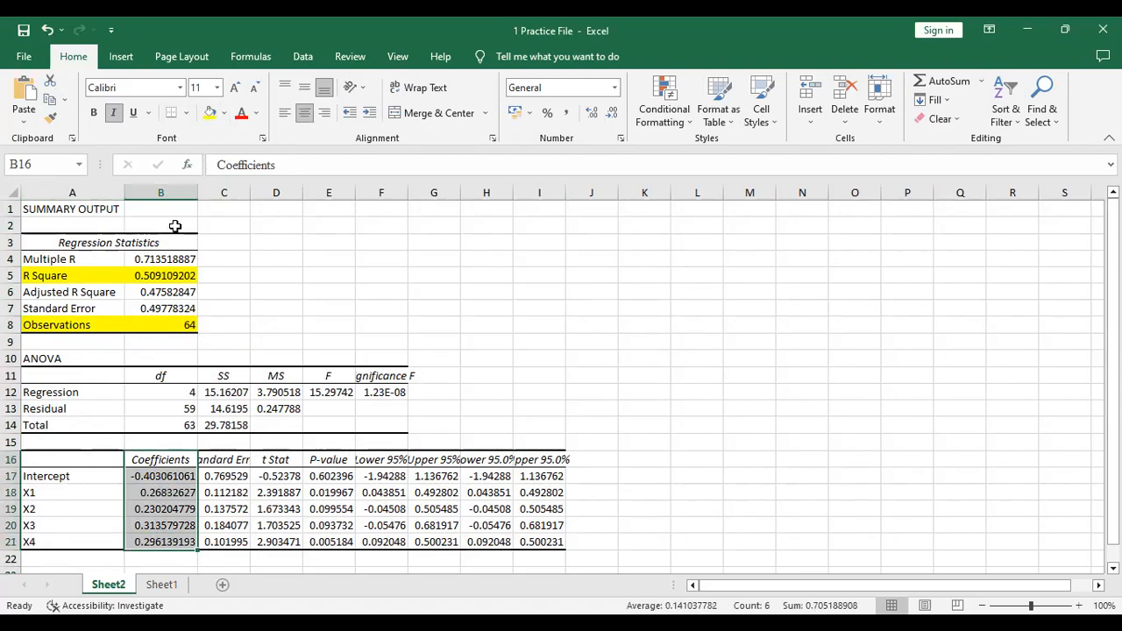
pyautogui.click(211, 113)
pyautogui.moveTo(327, 457); pyautogui.dragTo(330, 542)
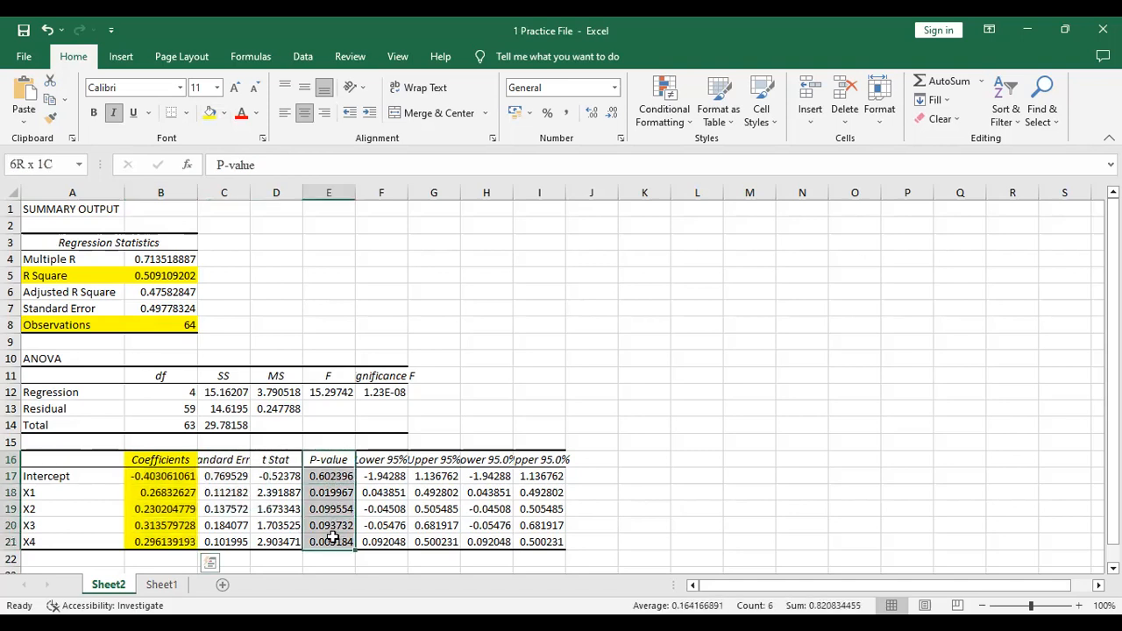
pyautogui.click(212, 115)
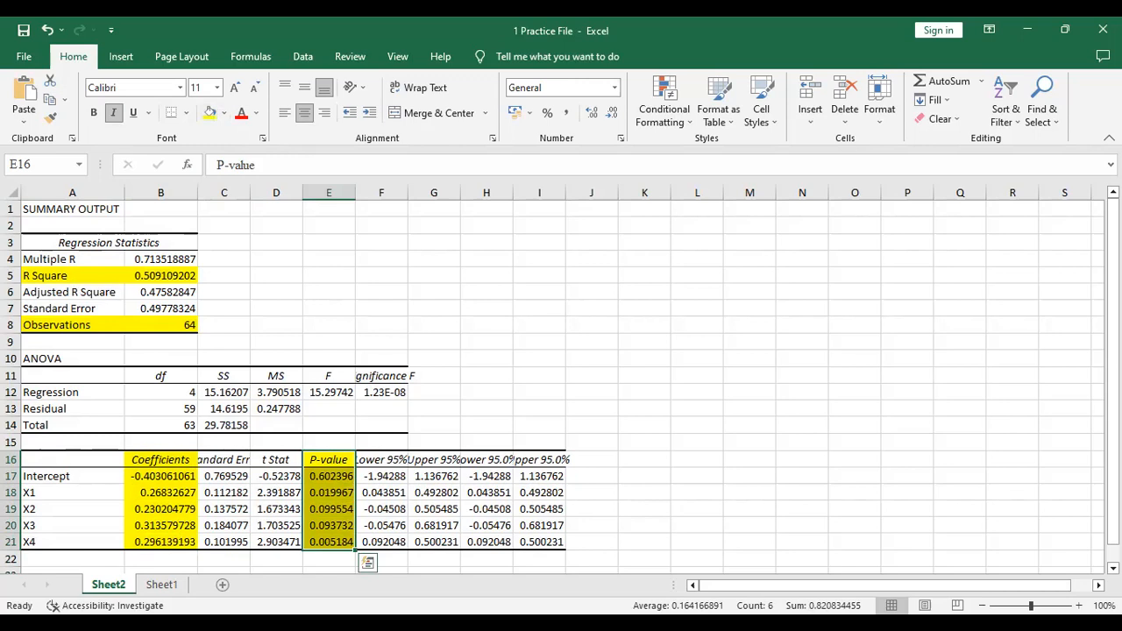
# Switch to EViews and import the X1 to X4 and Y series from Sheet1 by sequential read, linking them to the external source.
pyautogui.hotkey('alt', 'Tab')
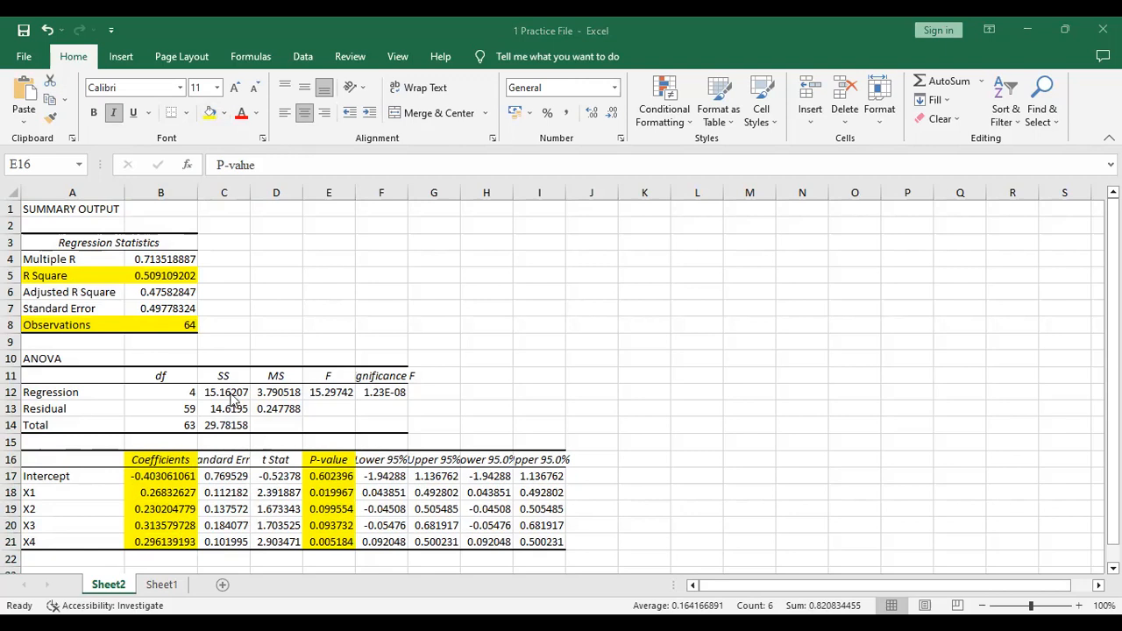
pyautogui.click(275, 322)
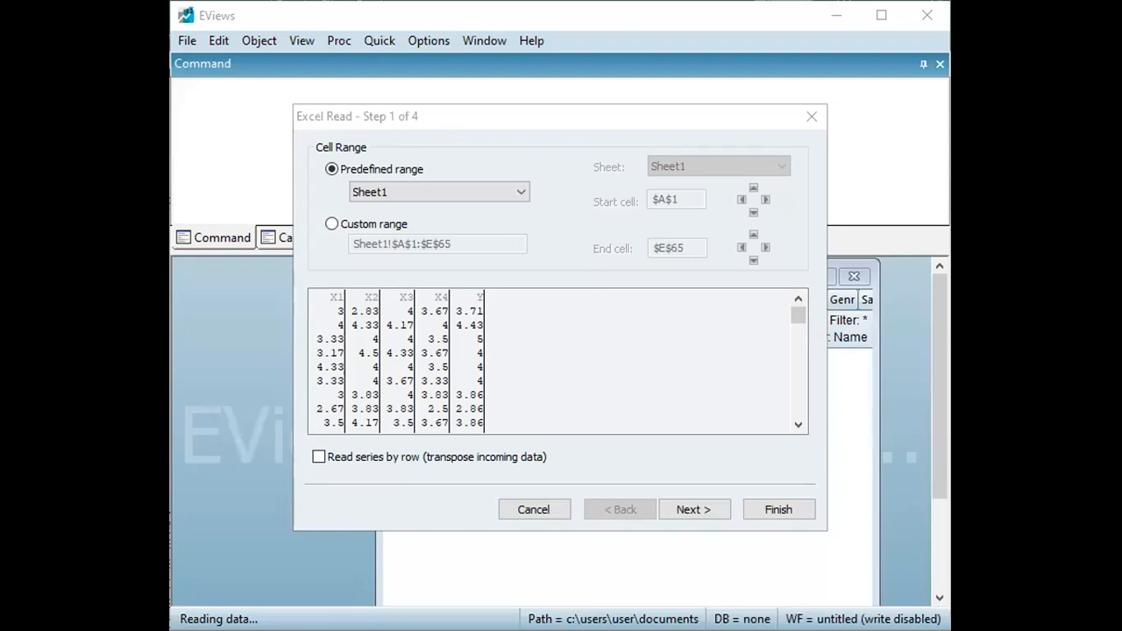
pyautogui.click(688, 510)
pyautogui.click(688, 509)
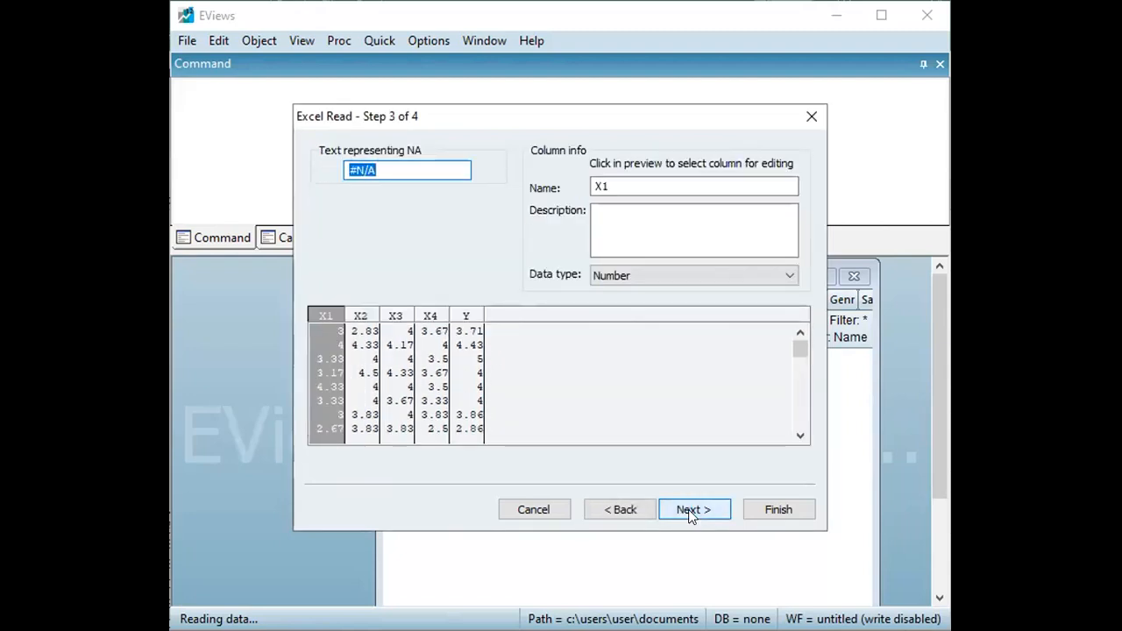
pyautogui.click(688, 509)
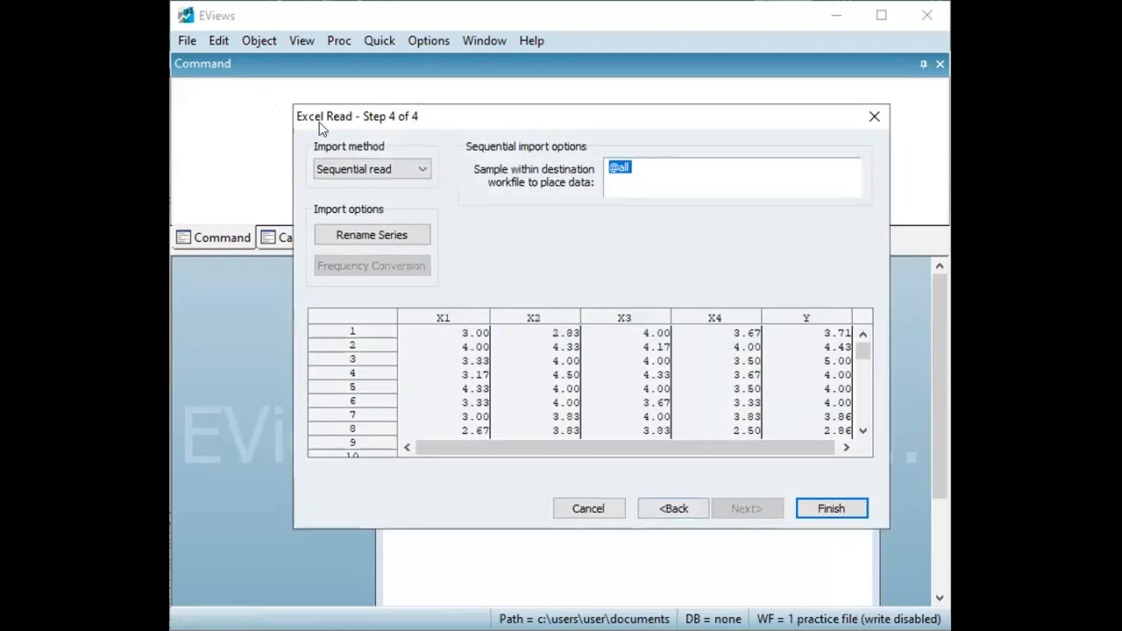
pyautogui.click(825, 511)
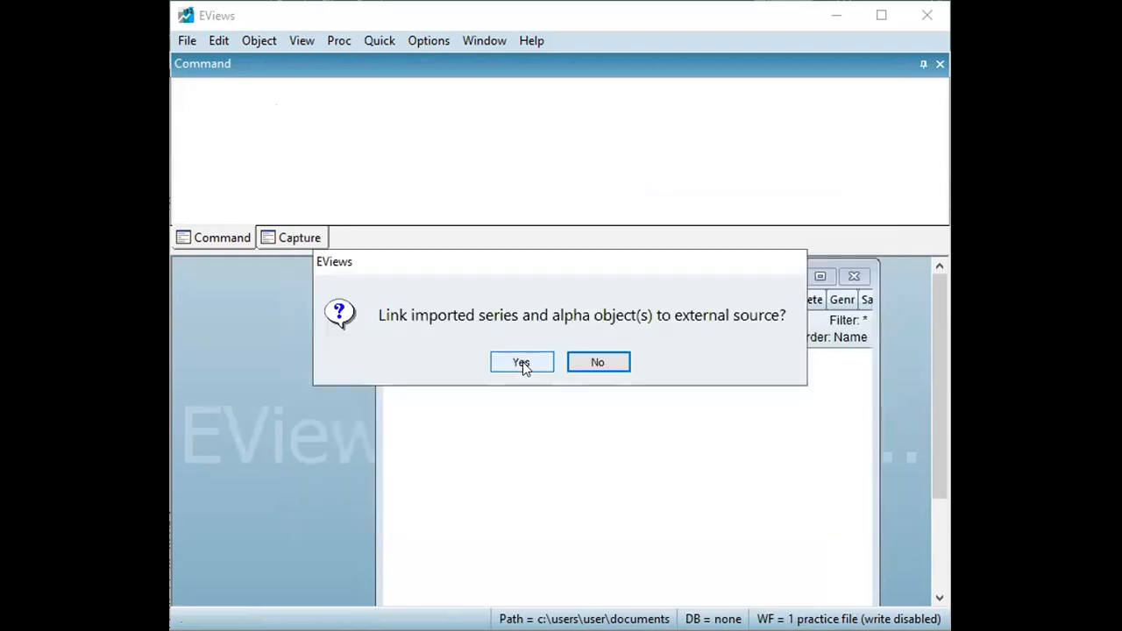
pyautogui.click(521, 363)
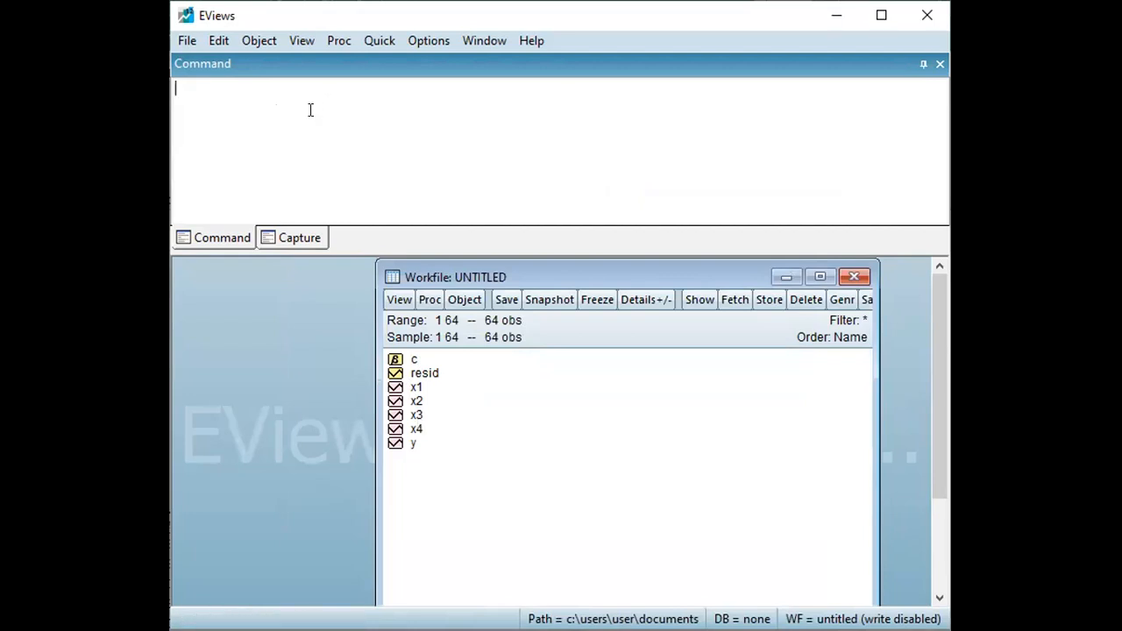
# Estimate a least squares equation with the specification y c x1 x2 x3 x4 over sample 1 64.
pyautogui.click(372, 41)
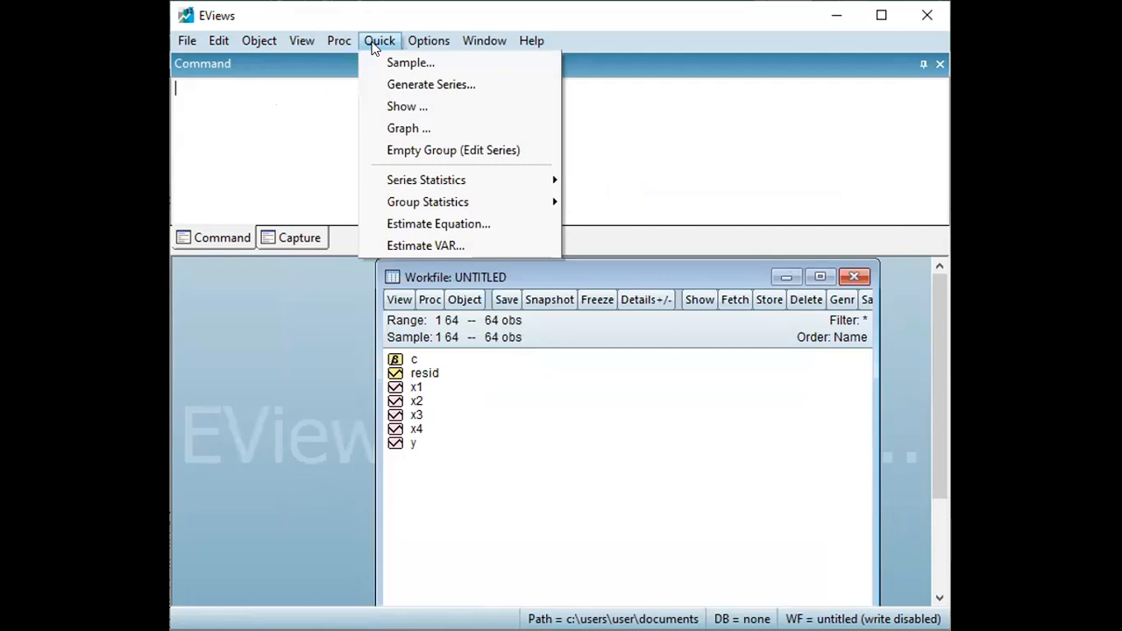
pyautogui.click(418, 222)
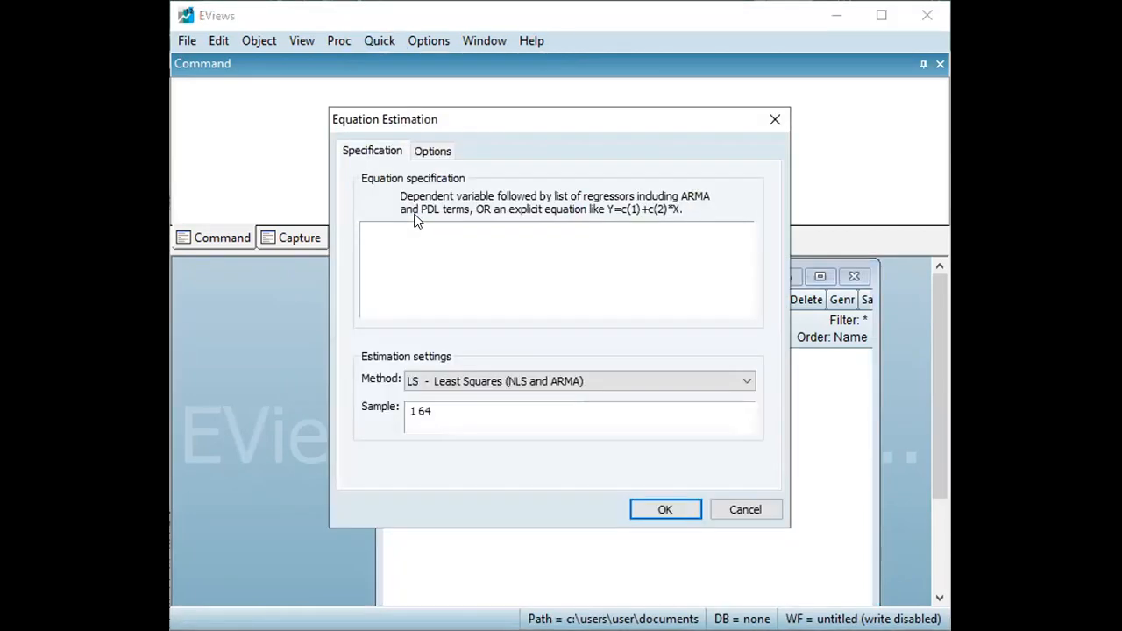
pyautogui.write('y')
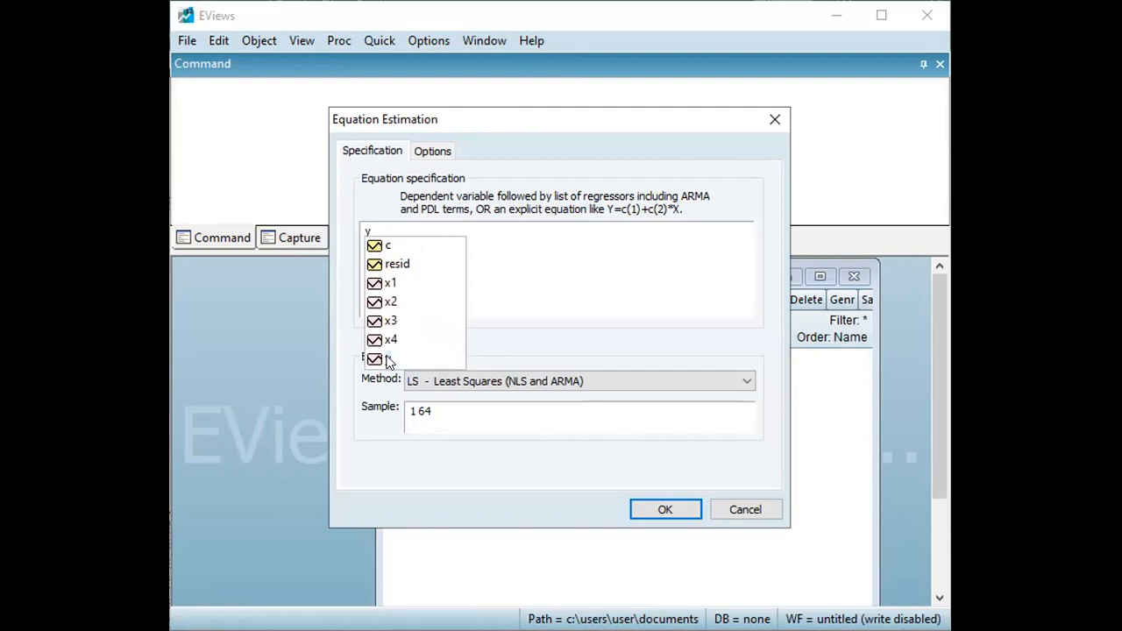
pyautogui.write(' c')
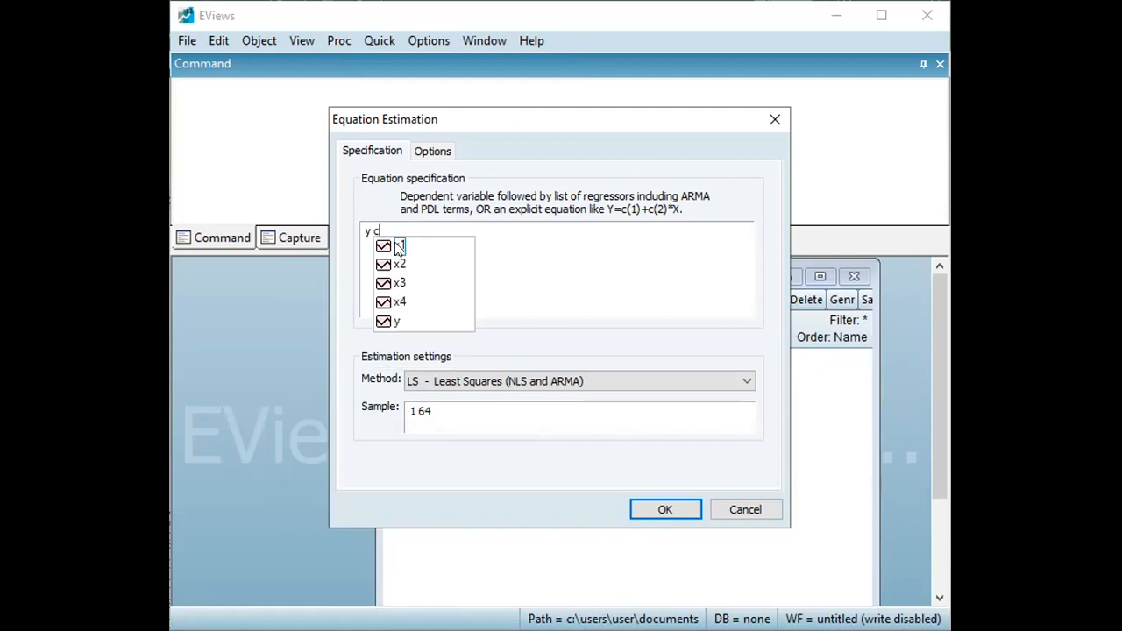
pyautogui.write(' x')
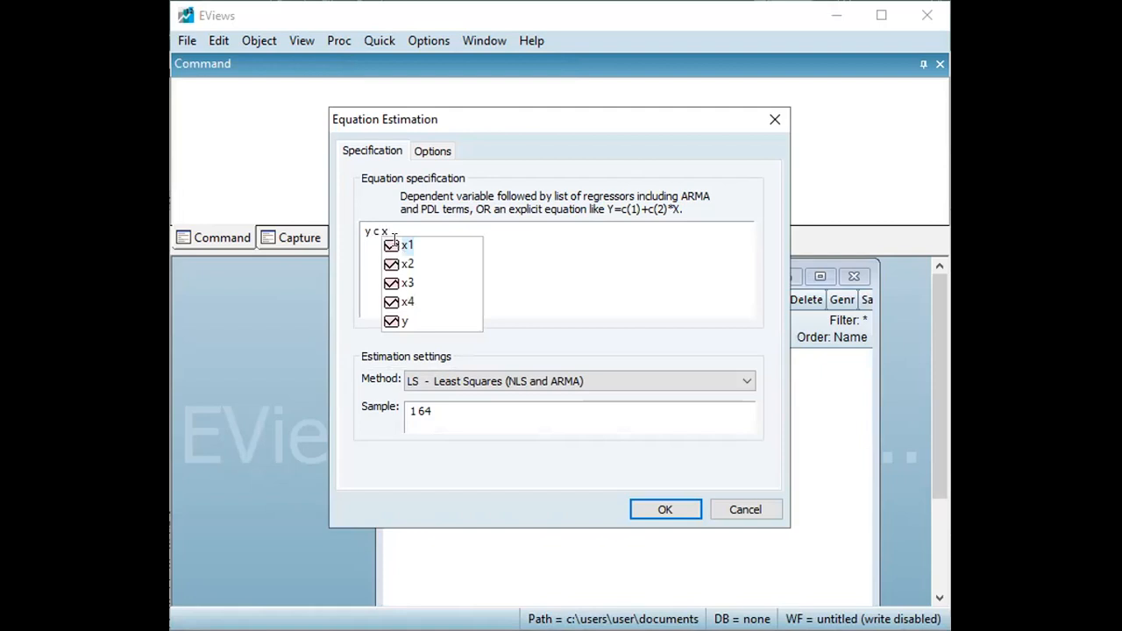
pyautogui.click(394, 242)
pyautogui.write('x')
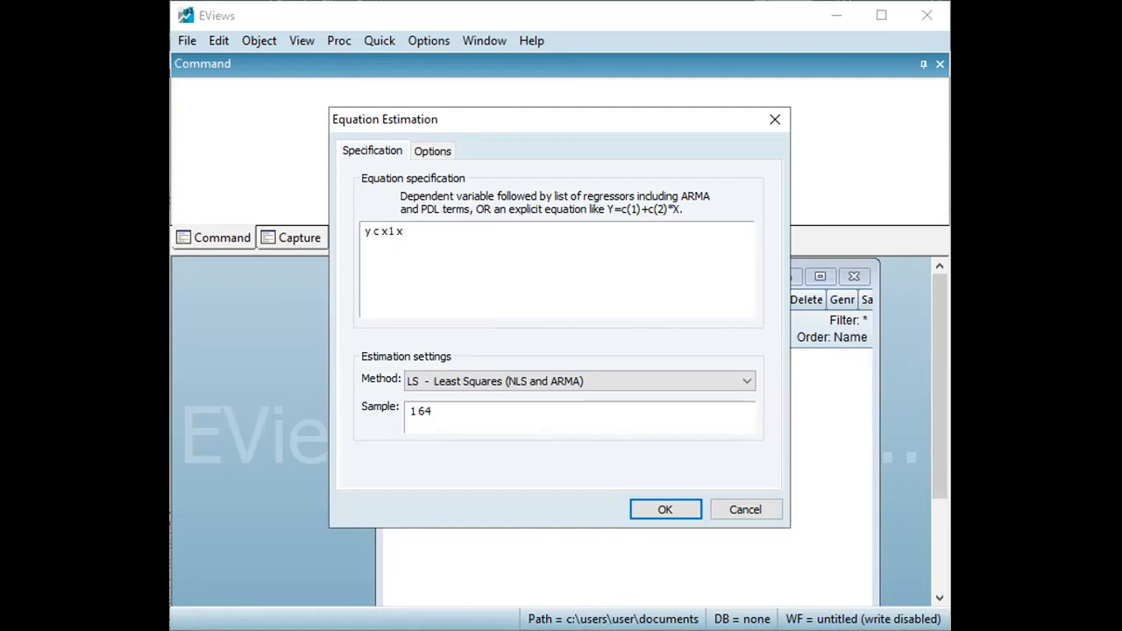
pyautogui.write('2 x3 x')
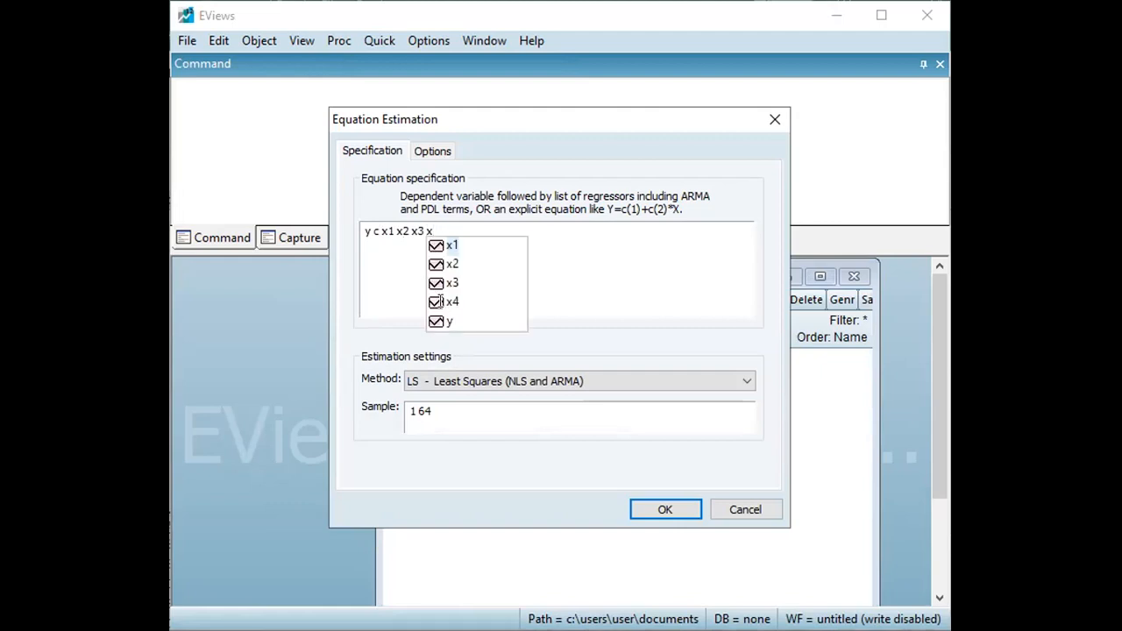
pyautogui.write('4')
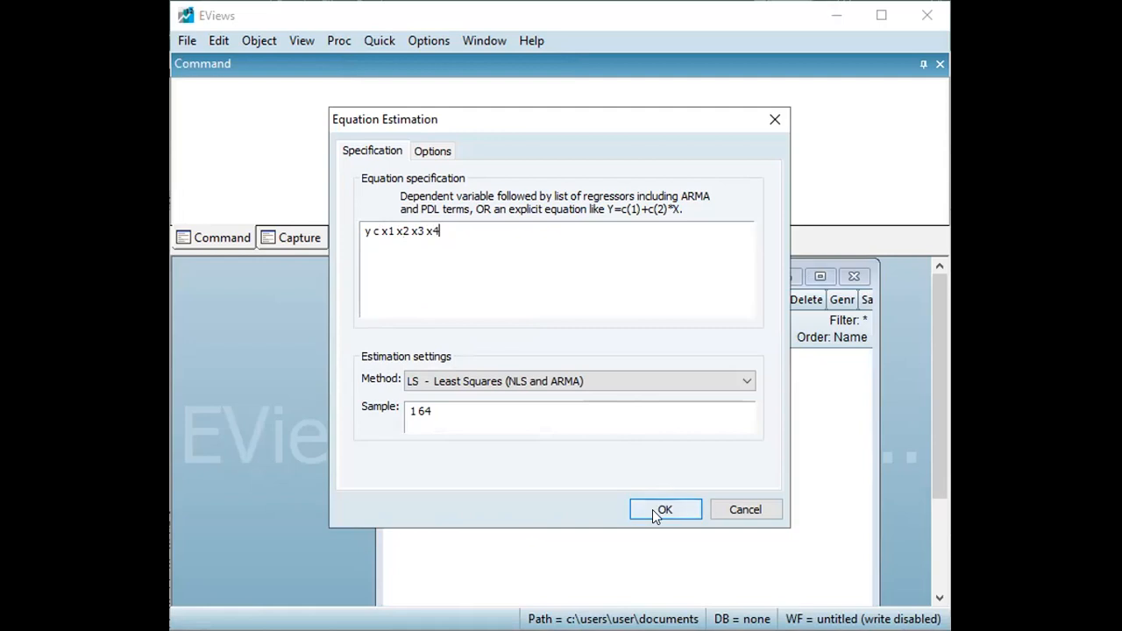
pyautogui.click(652, 510)
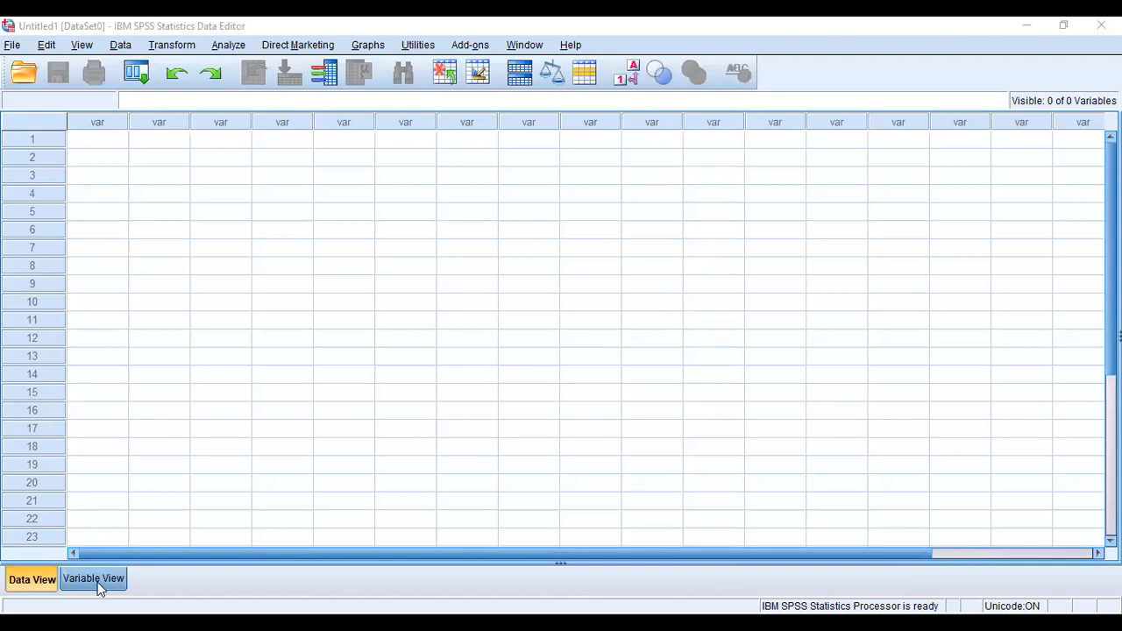
# Switch to SPSS and define five variables named X1, X2, X3, X4 and Y.
pyautogui.doubleClick(99, 122)
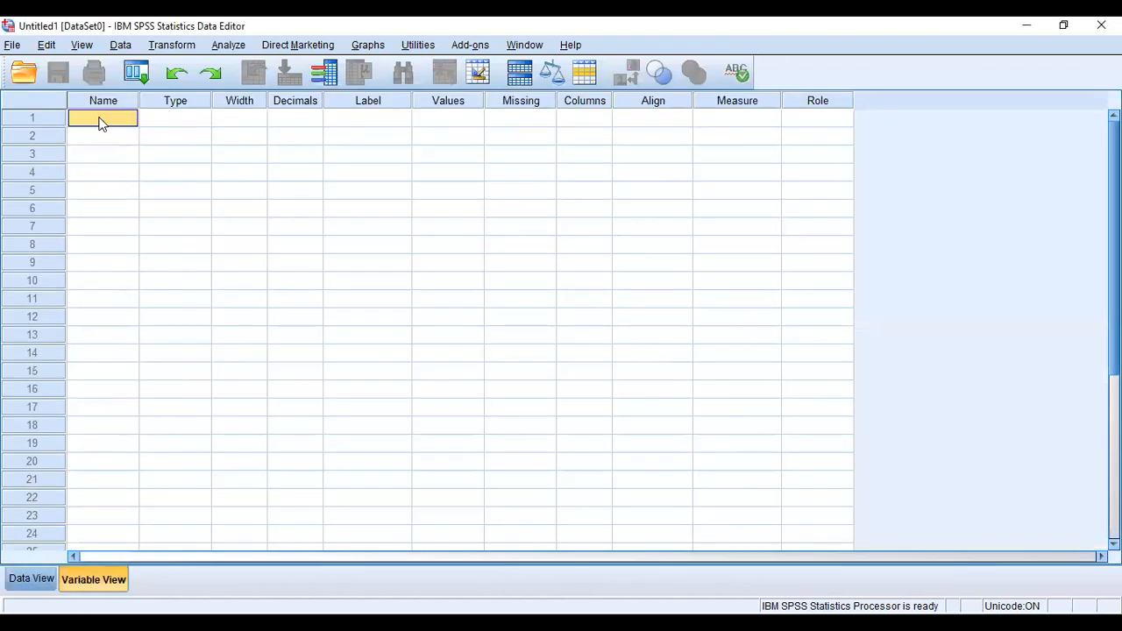
pyautogui.click(100, 120)
pyautogui.write('X1')
pyautogui.press('Return')
pyautogui.write('X2')
pyautogui.press('Return')
pyautogui.write('X3')
pyautogui.press('Return')
pyautogui.write('X')
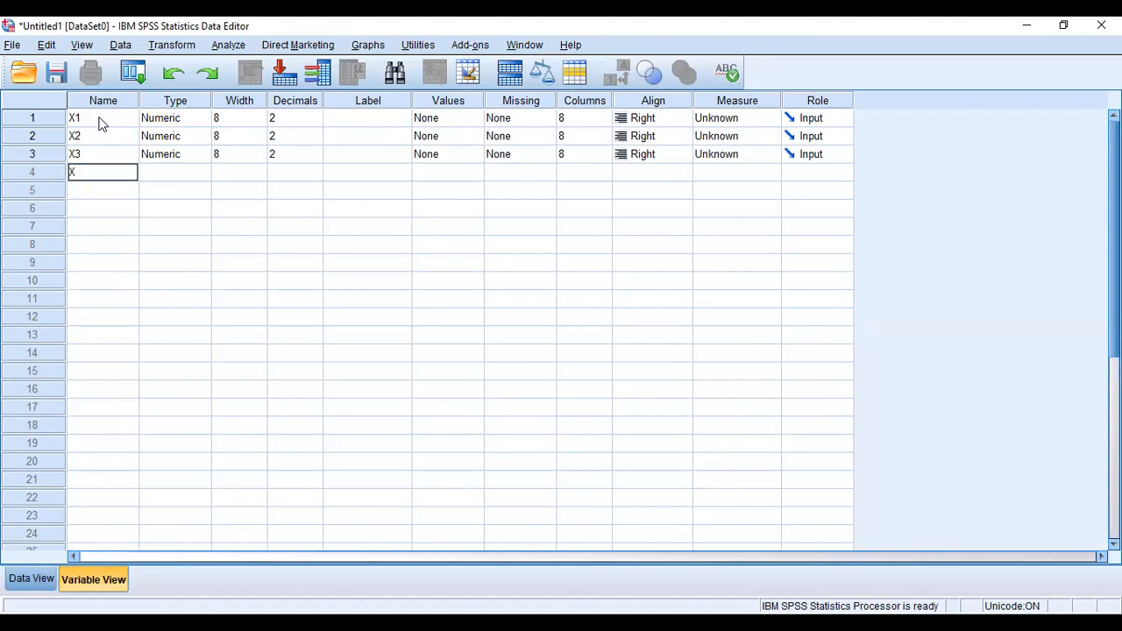
pyautogui.write('4')
pyautogui.press('Return')
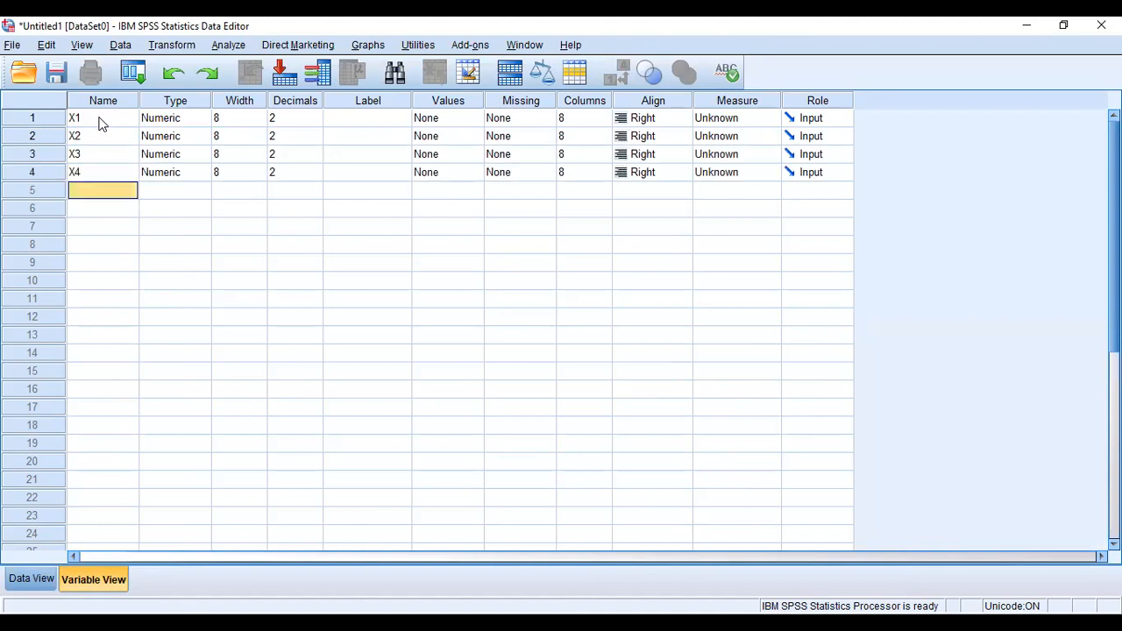
pyautogui.write('Y')
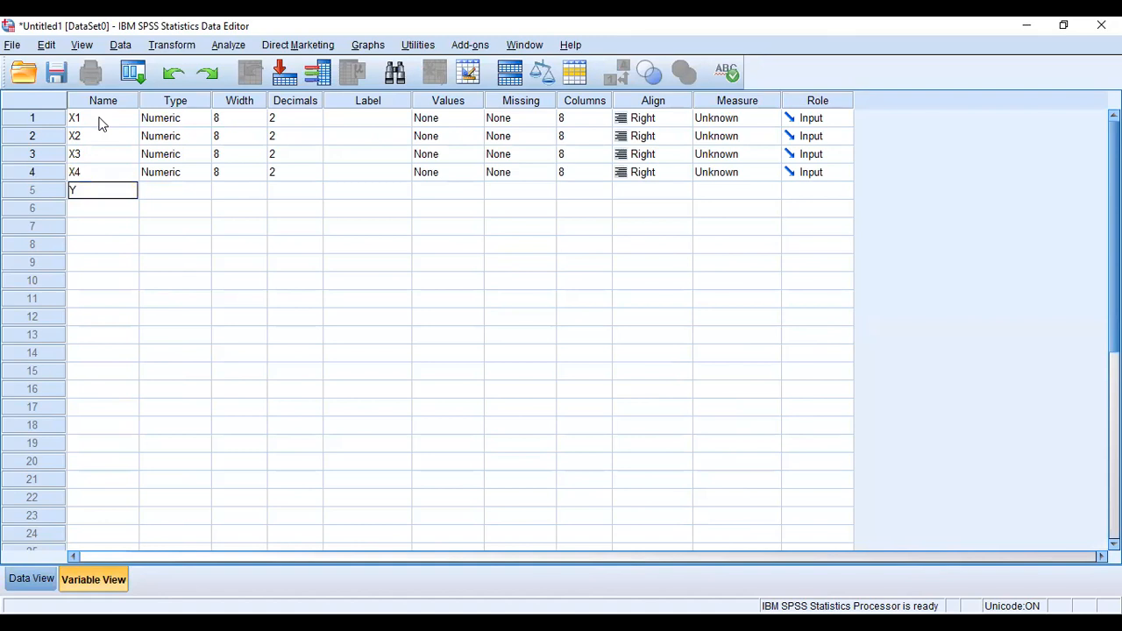
pyautogui.press('Return')
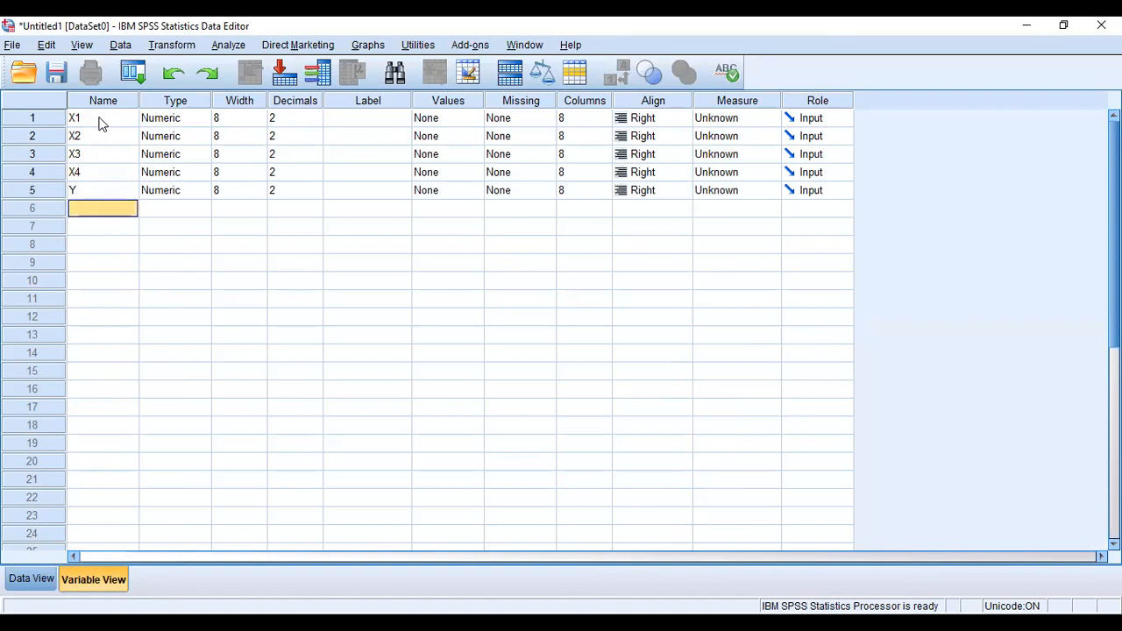
# Paste the Excel practice data into the SPSS data grid, starting at row 1 of X1.
pyautogui.click(25, 579)
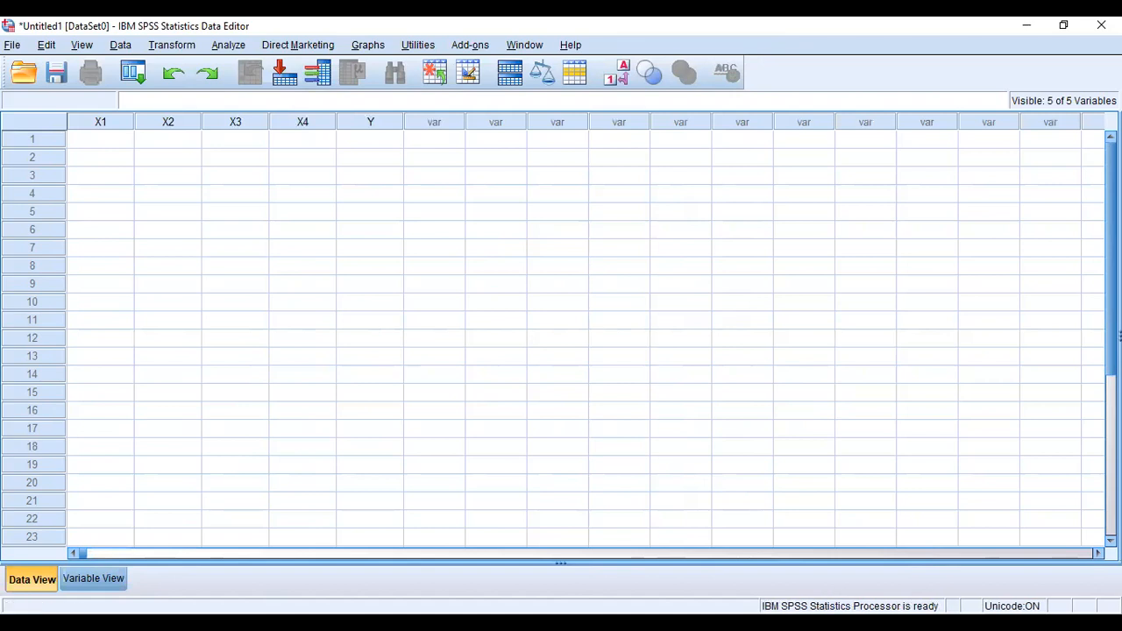
pyautogui.hotkey('alt', 'Tab')
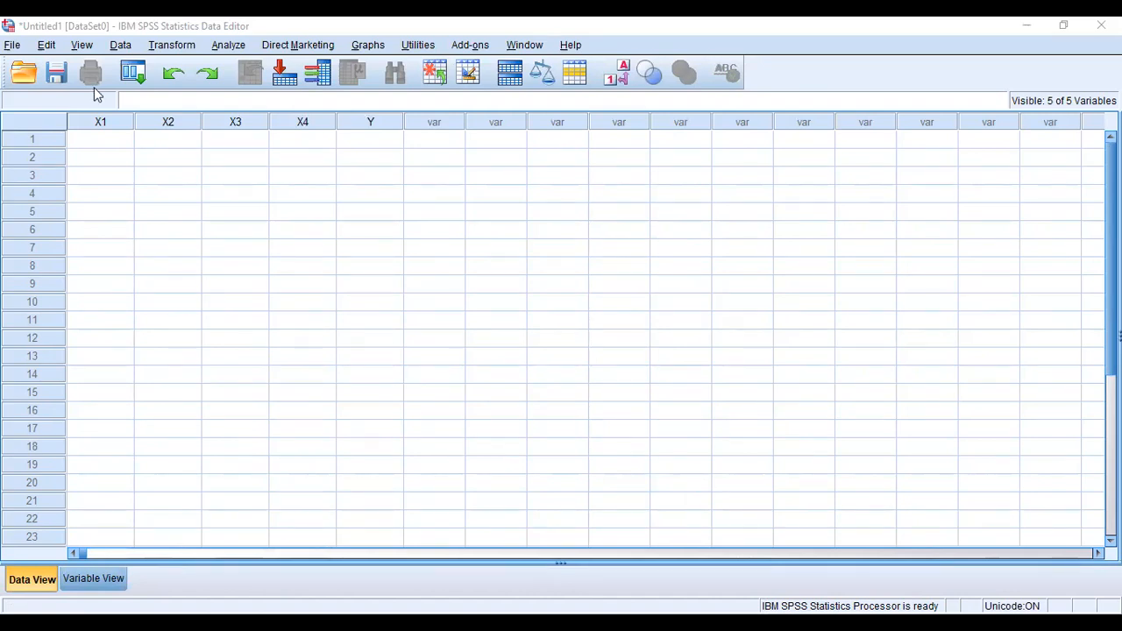
pyautogui.click(96, 140)
pyautogui.rightClick(94, 137)
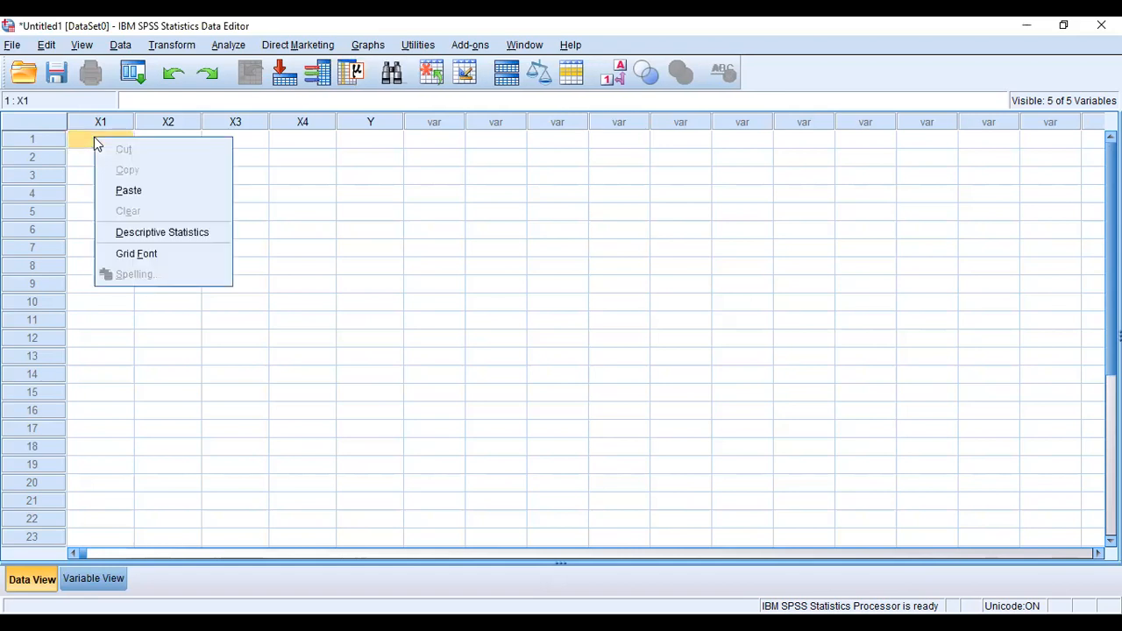
pyautogui.click(124, 189)
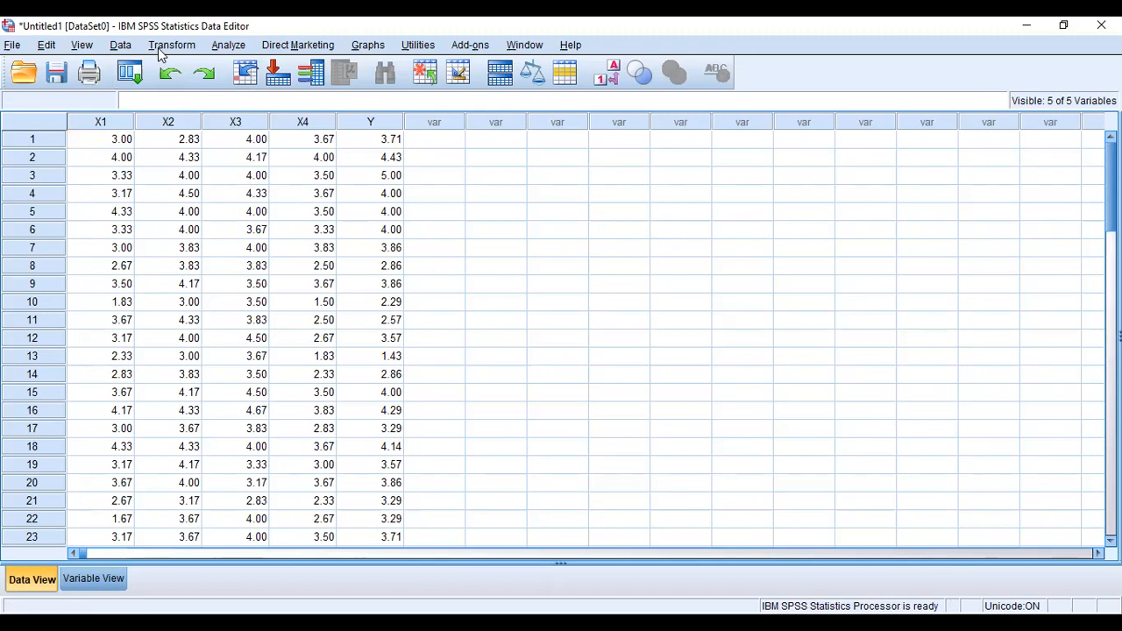
# Start a linear regression and set Y as the dependent variable.
pyautogui.click(232, 47)
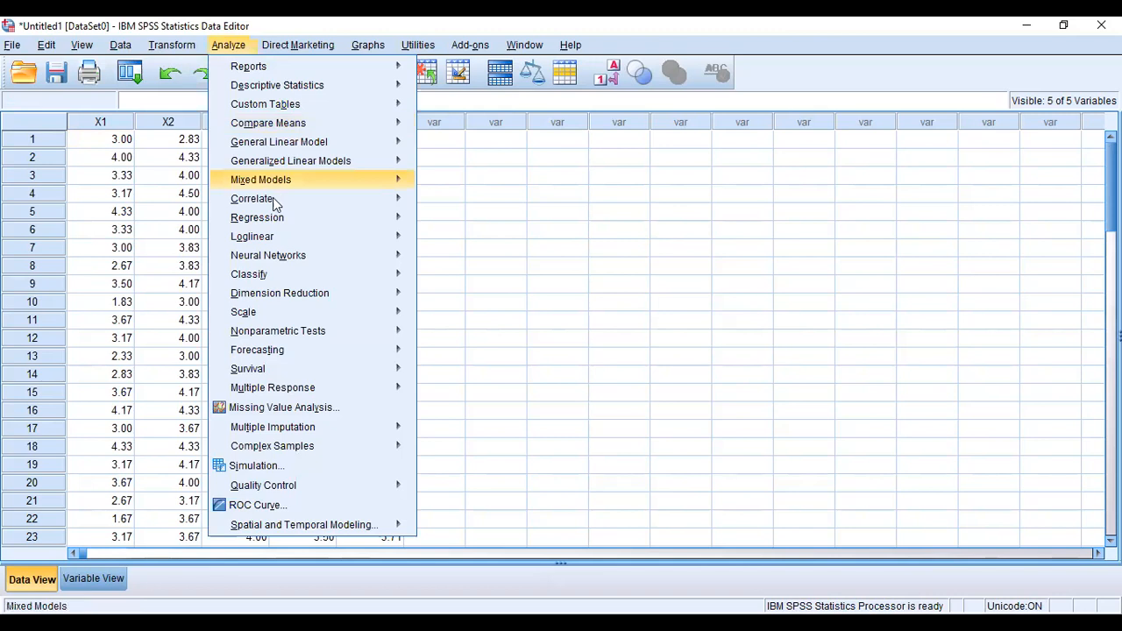
pyautogui.moveTo(276, 220)
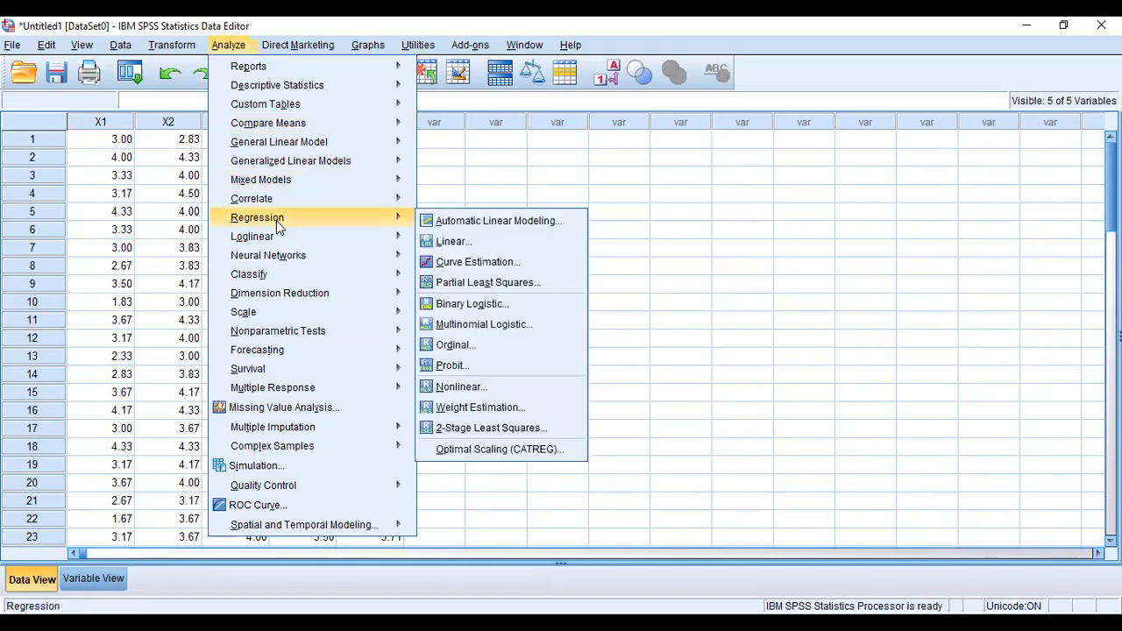
pyautogui.click(470, 240)
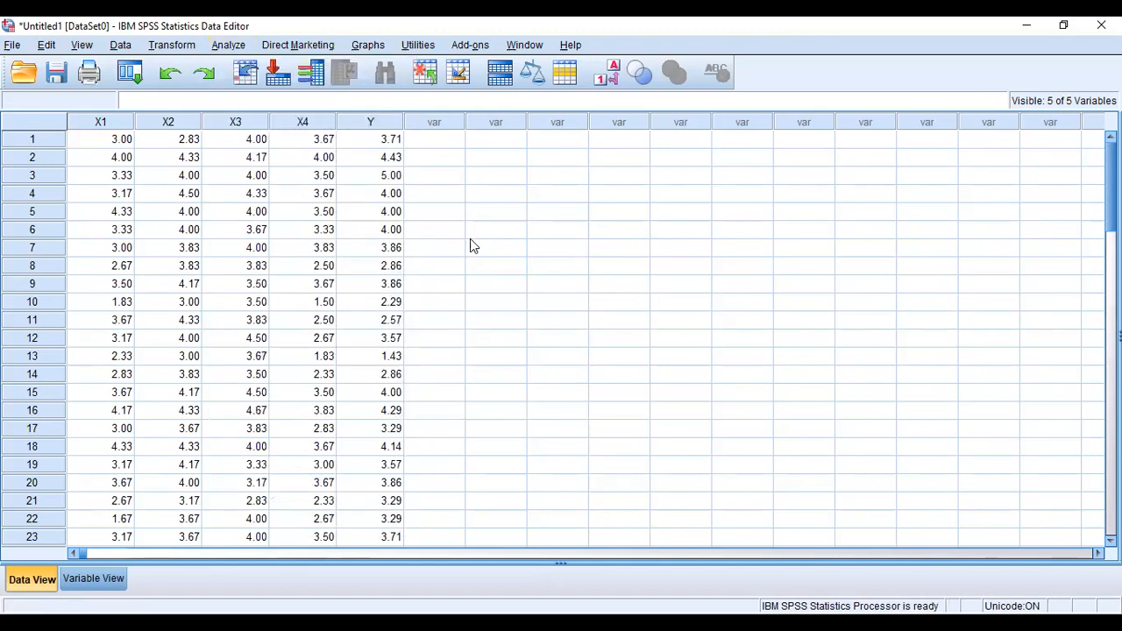
pyautogui.click(380, 252)
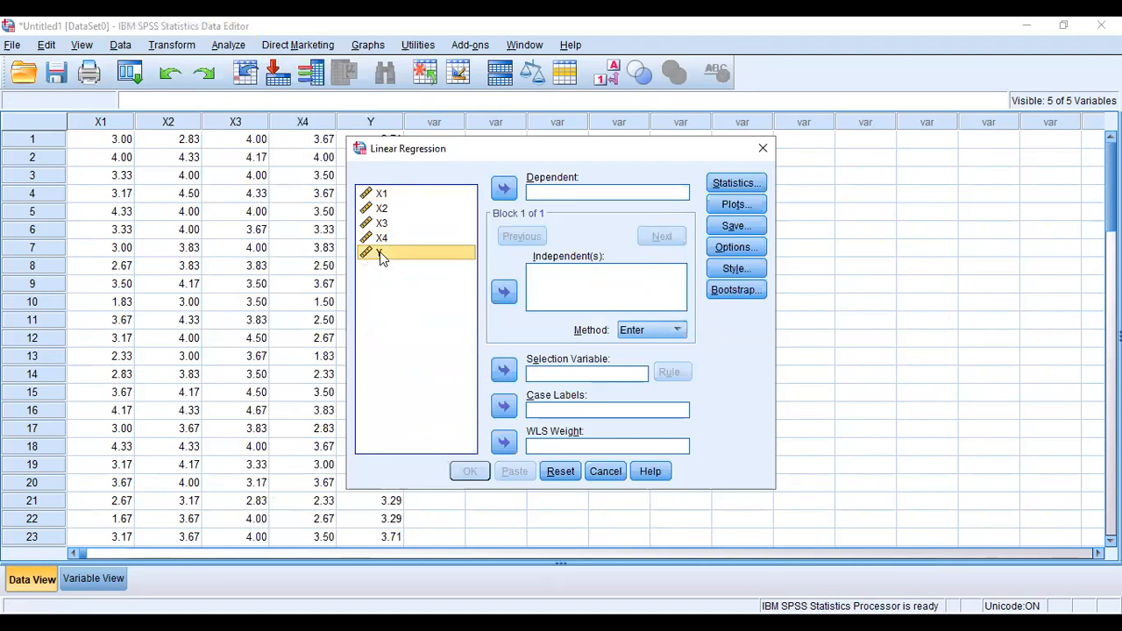
pyautogui.click(508, 188)
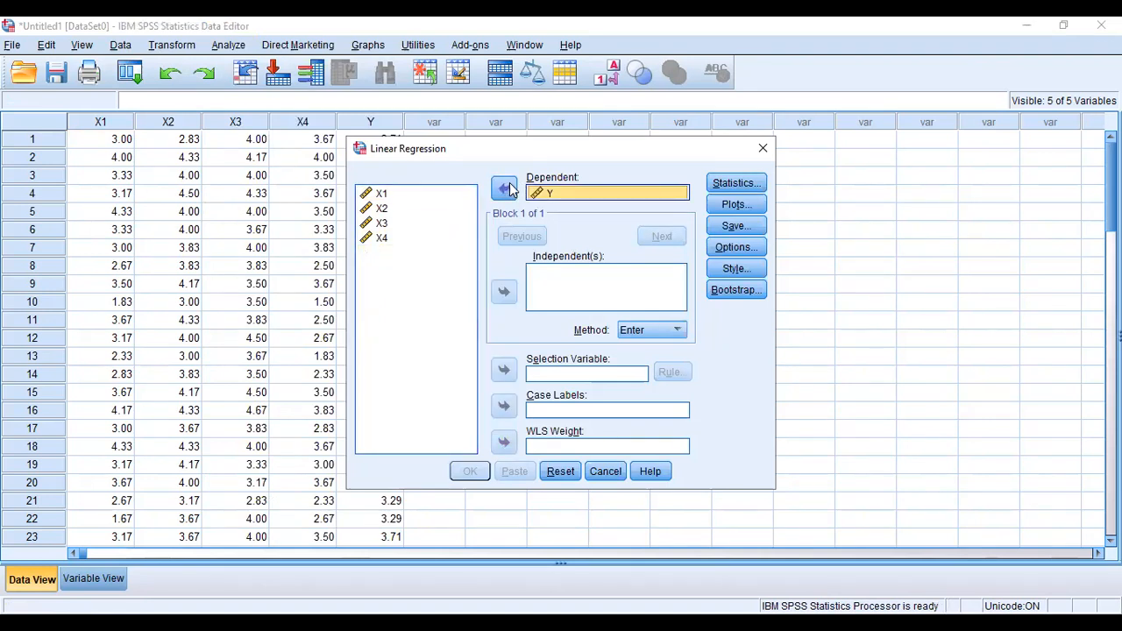
# Add X1, X2, X3 and X4 as independent variables and run the regression.
pyautogui.click(371, 198)
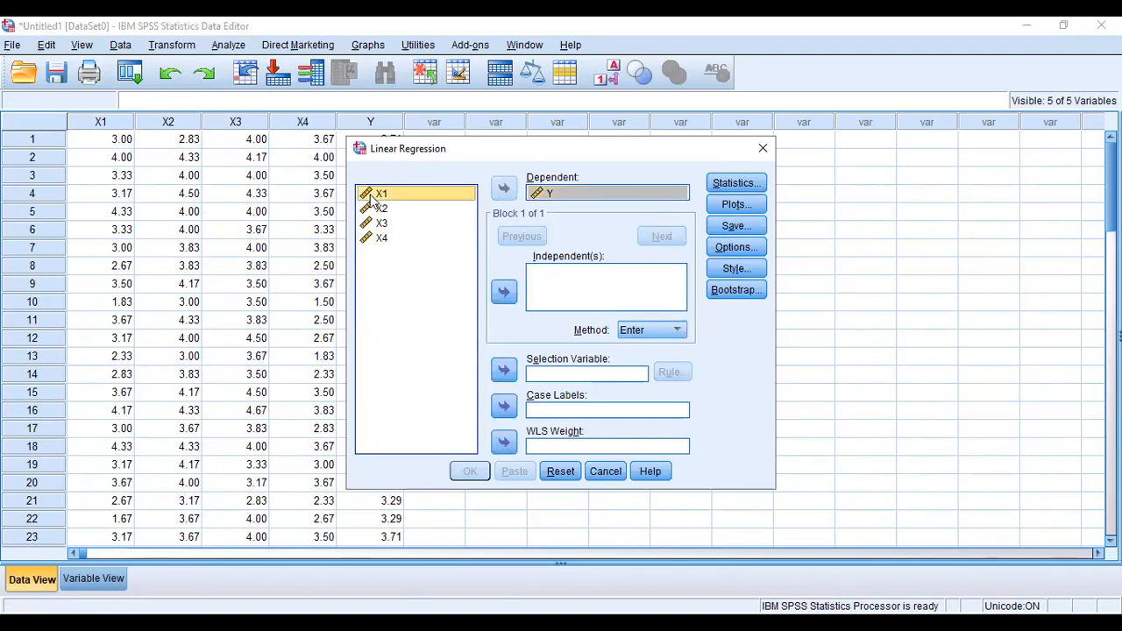
pyautogui.keyDown('shift'); pyautogui.click(379, 208); pyautogui.keyUp('shift')
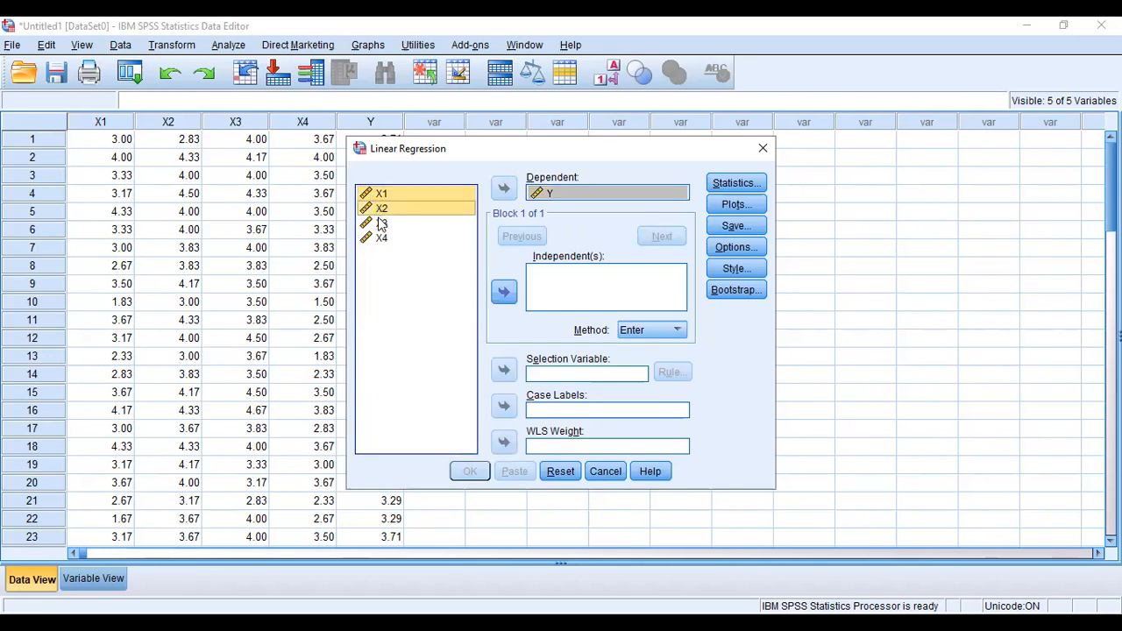
pyautogui.keyDown('shift'); pyautogui.click(382, 226); pyautogui.keyUp('shift')
pyautogui.keyDown('shift'); pyautogui.click(384, 238); pyautogui.keyUp('shift')
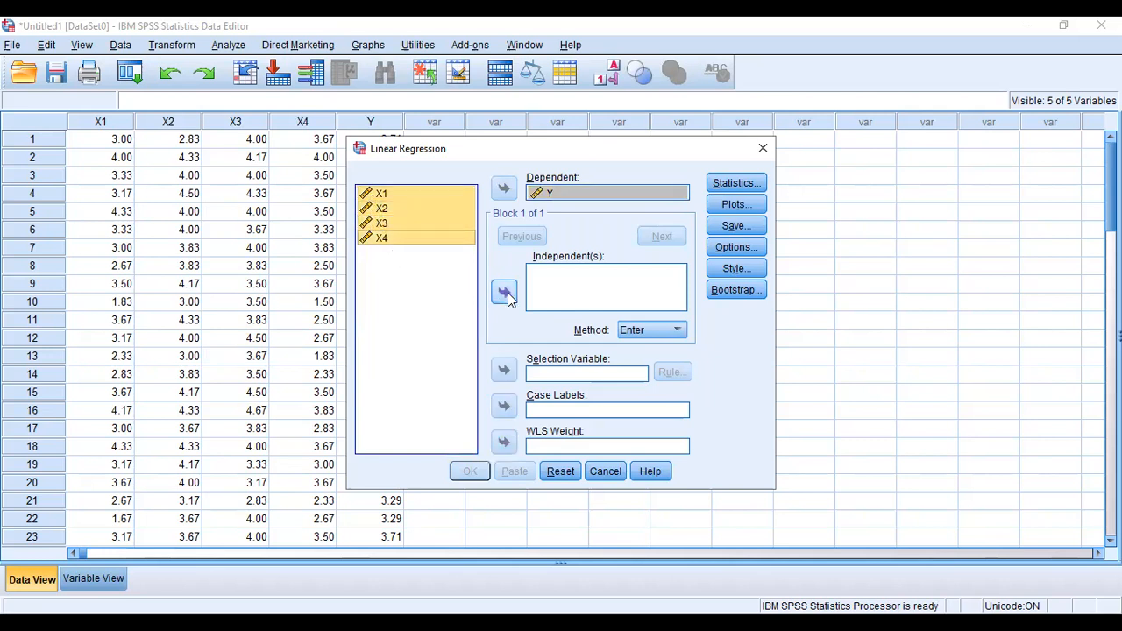
pyautogui.click(504, 291)
pyautogui.click(474, 473)
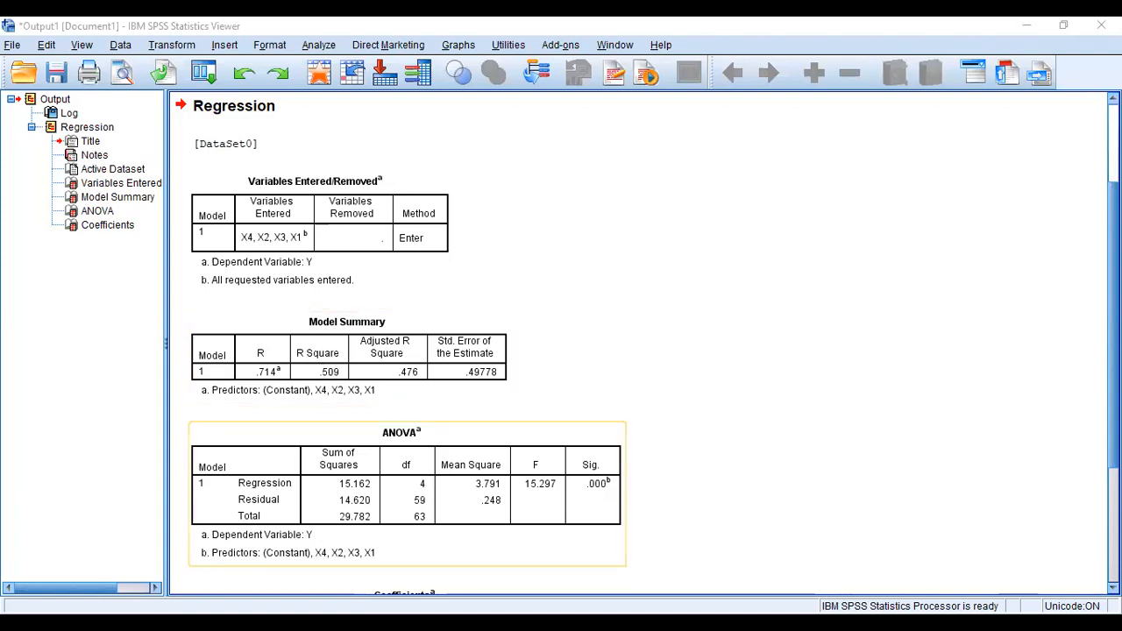
pyautogui.scroll(-5, 638, 342)
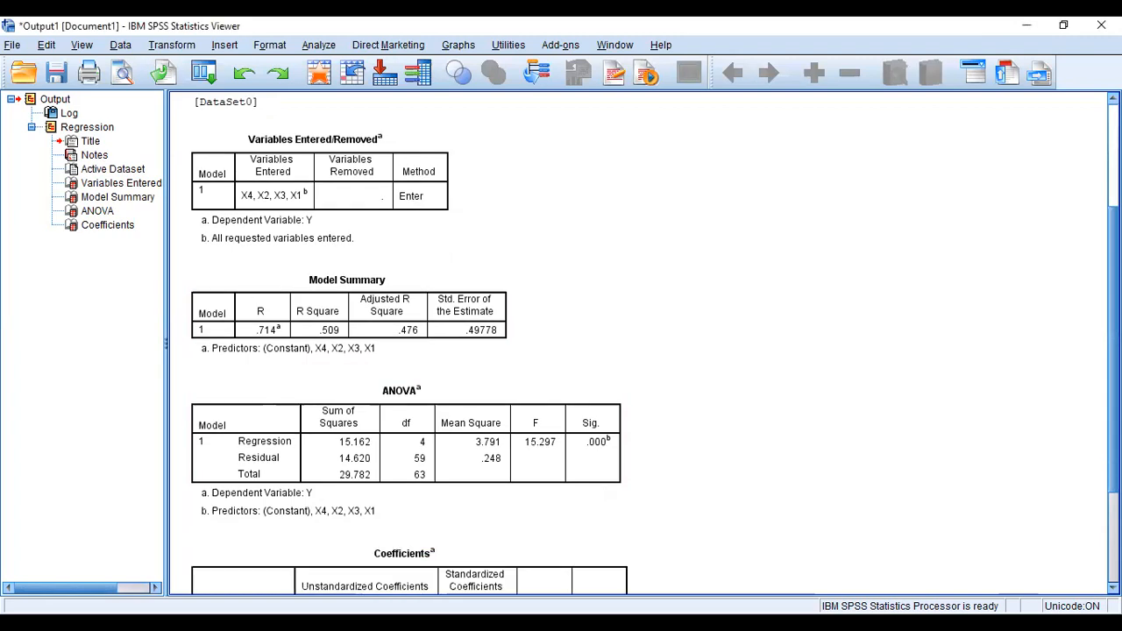